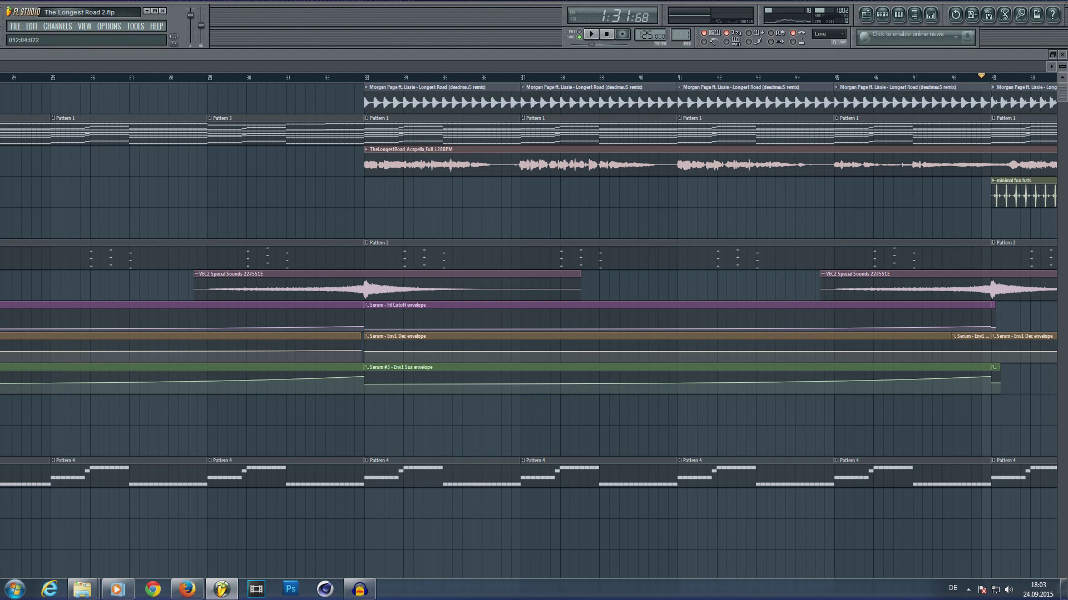
Step: Look through the playlist arrangement from the intro to the closing drum loop clips
scroll(529, 331, left, 5)
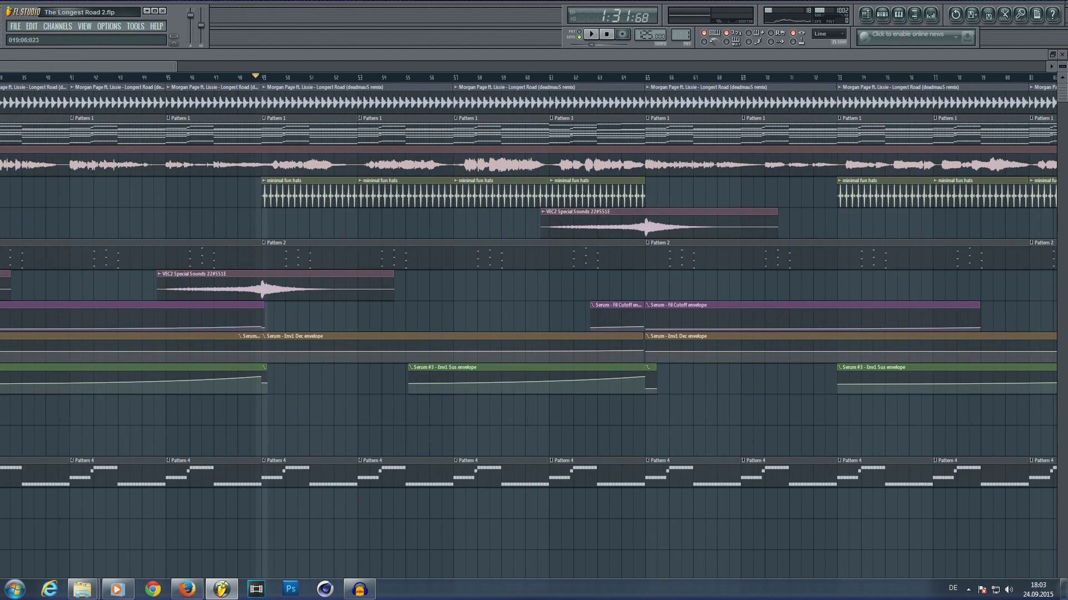
scroll(529, 331, right, 3)
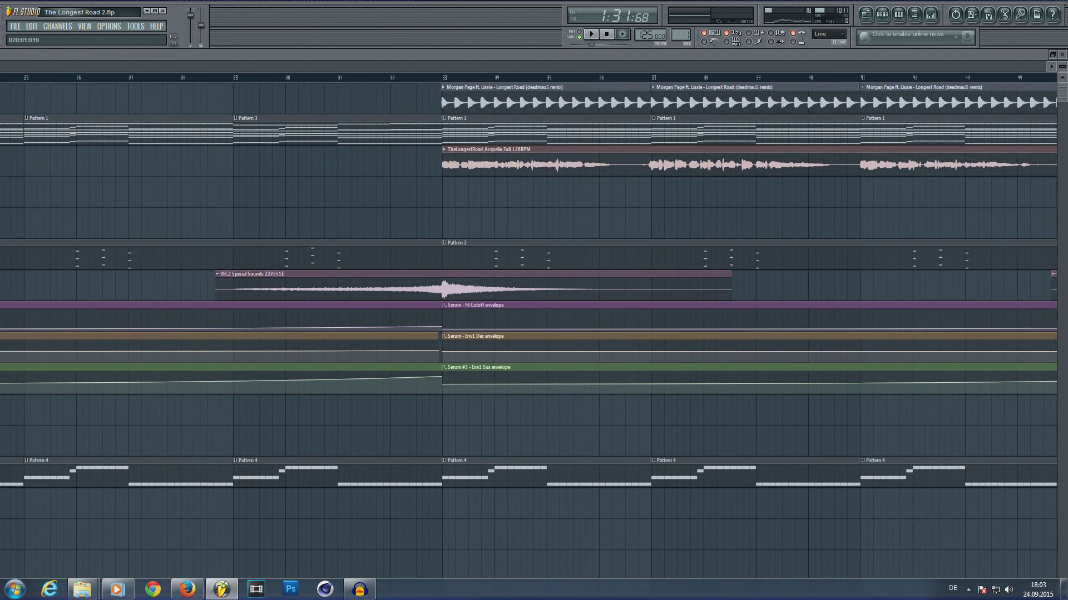
scroll(529, 331, down, 5)
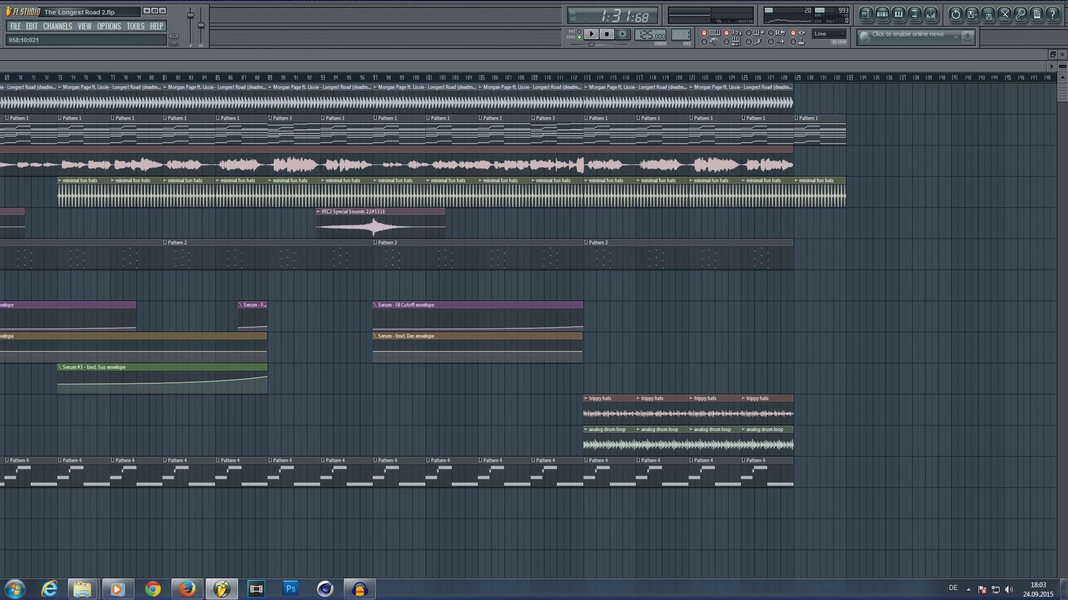
scroll(534, 278, up, 3)
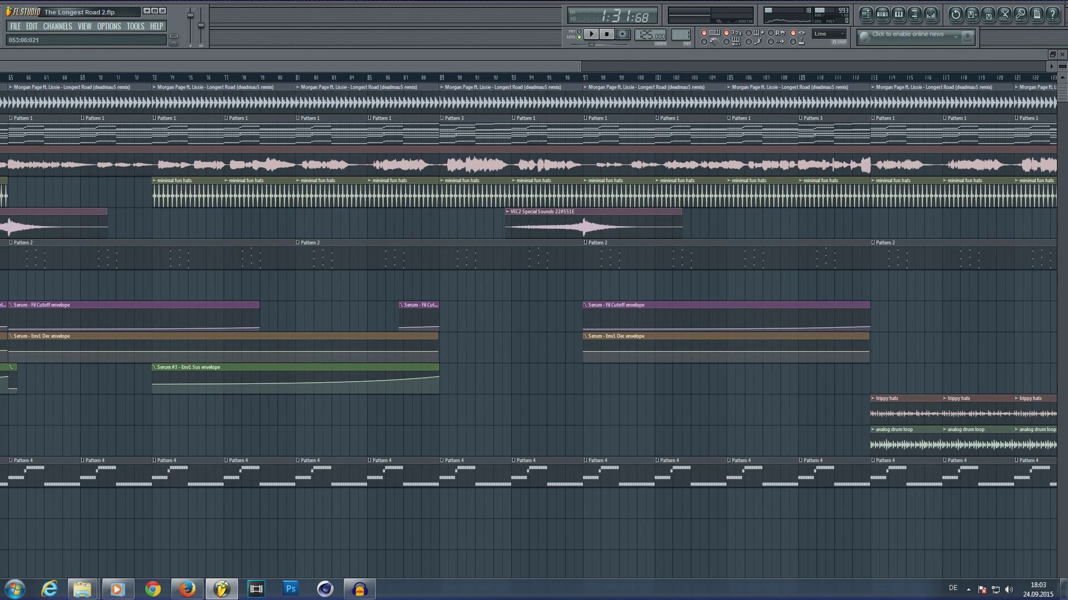
scroll(534, 320, left, 10)
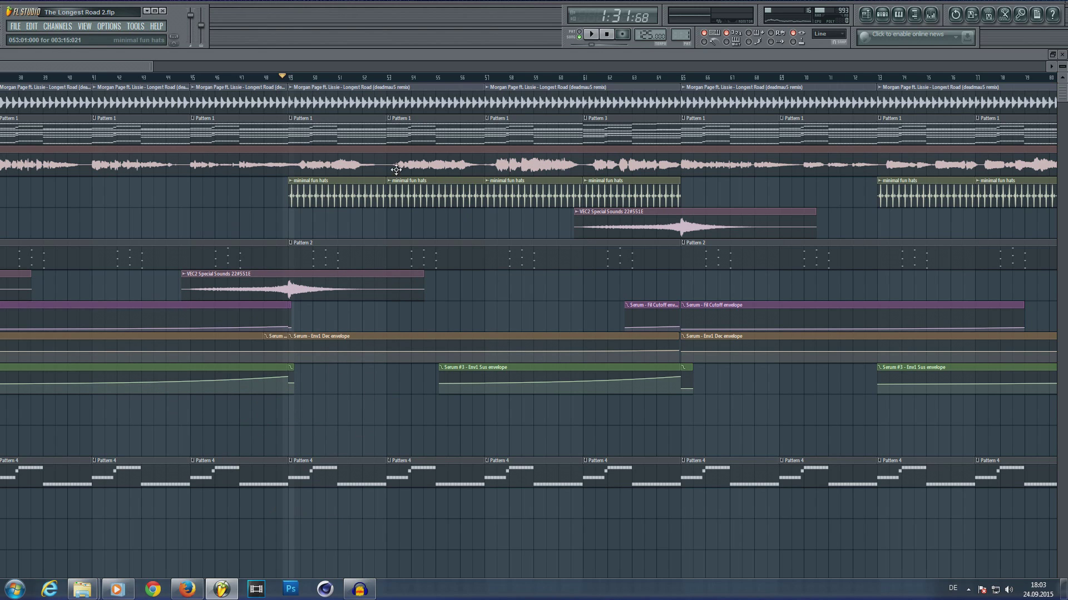
drag(104, 66, 383, 81)
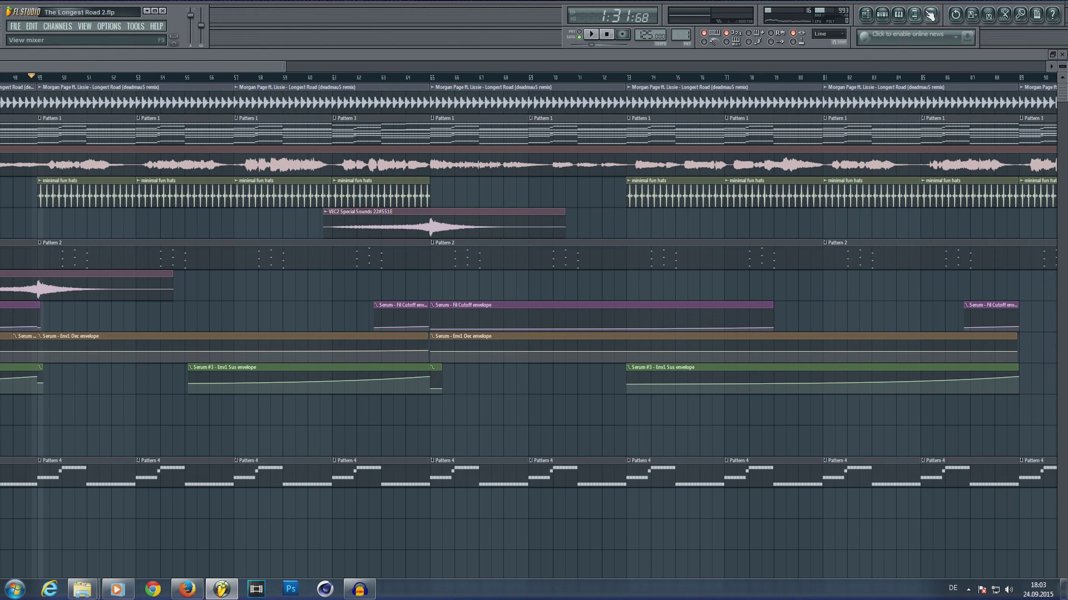
Step: View the mixer tracks, close the mixer and return to the playlist around bar 49
click(931, 14)
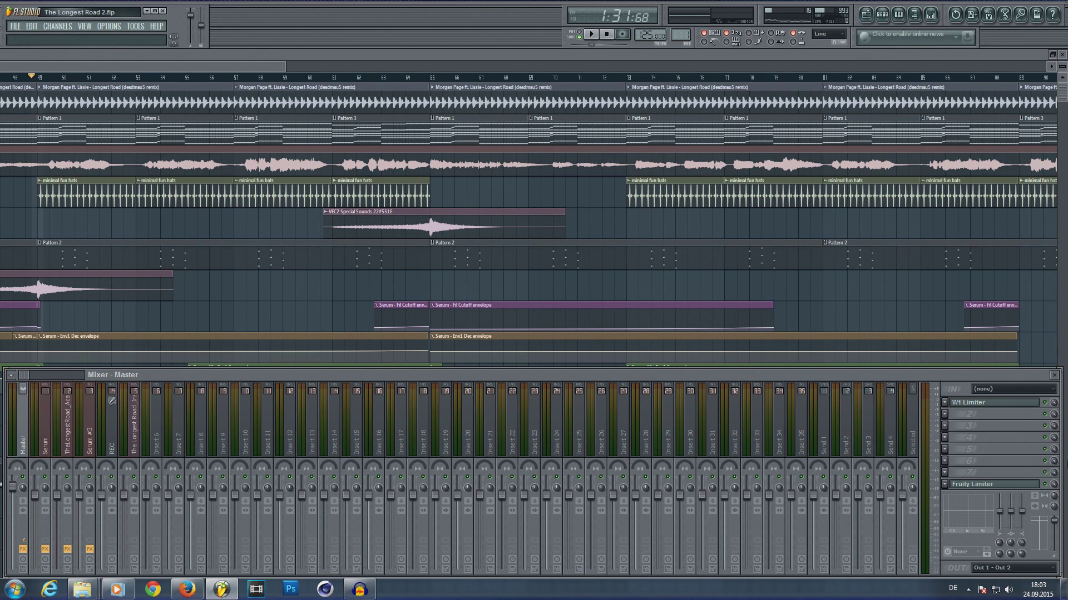
key(F9)
drag(166, 71, 31, 62)
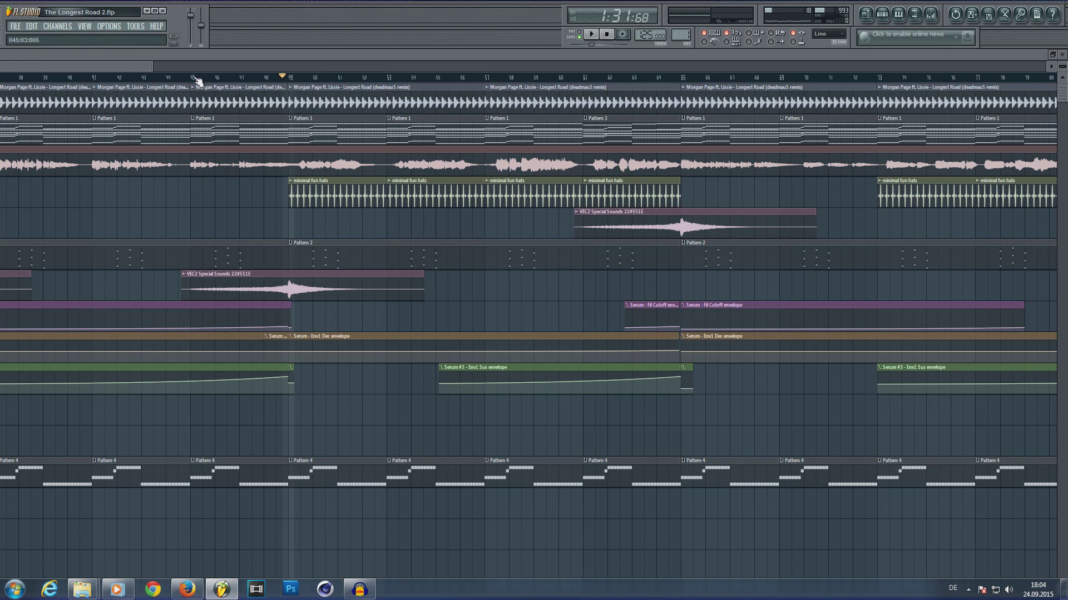
Step: Play the song from bar 29 of the playlist to listen to the arrangement
scroll(197, 79, up, 3)
scroll(197, 78, down, 1)
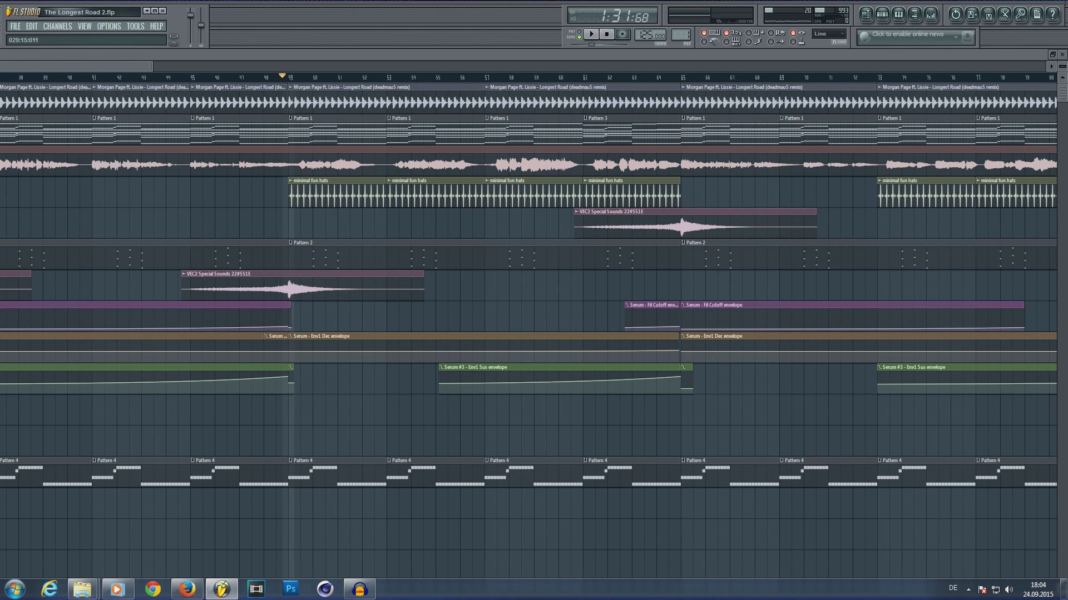
key(space)
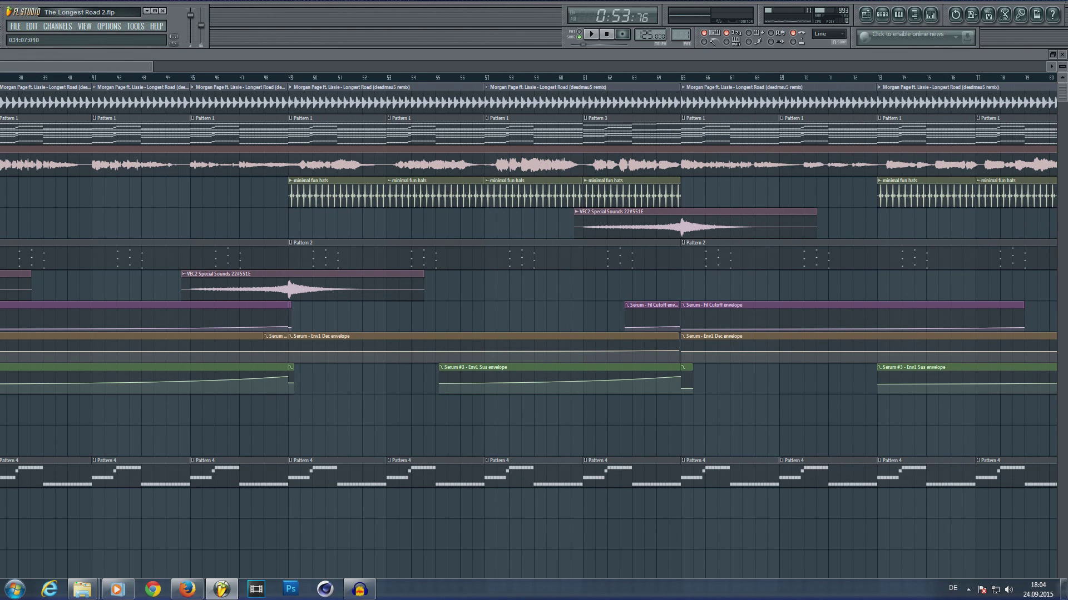
scroll(197, 78, up, 2)
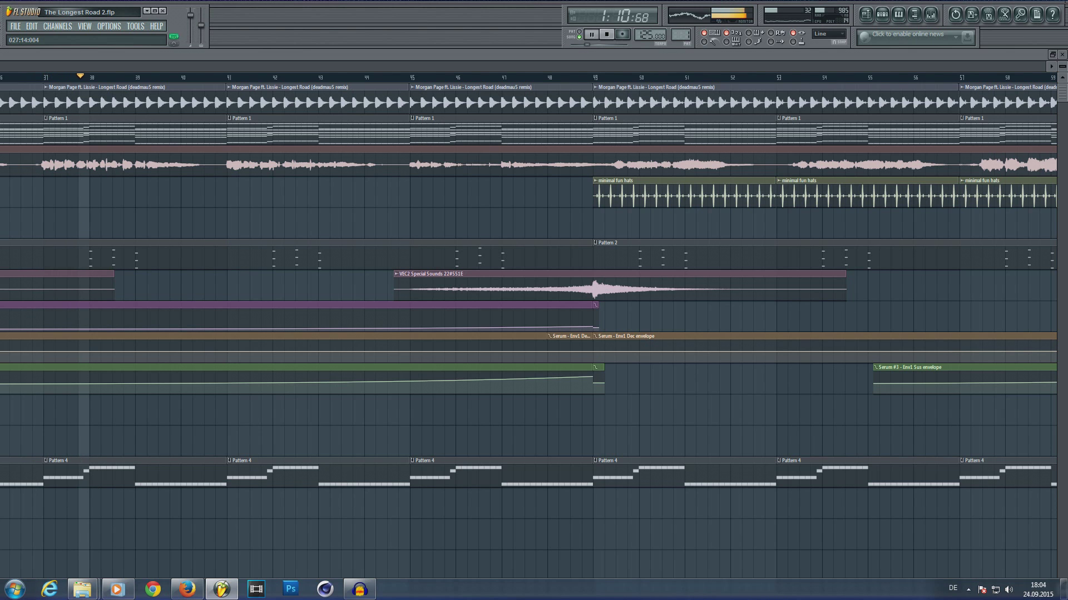
Step: Examine the Serum and Serum #3 notes of Pattern 1 in the piano roll, then stop song playback
double_click(339, 138)
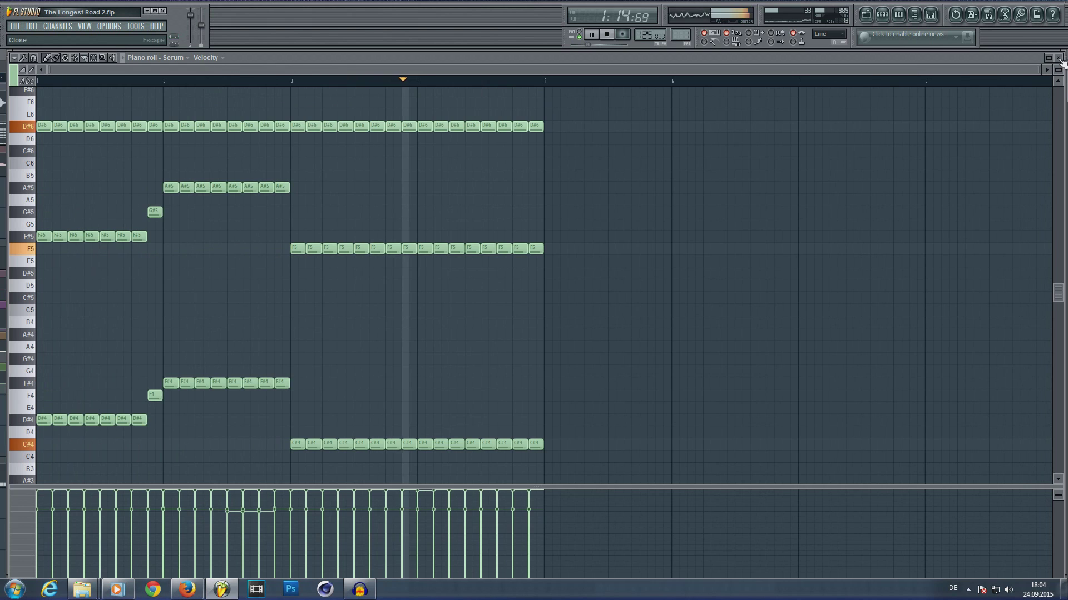
click(1059, 59)
click(507, 190)
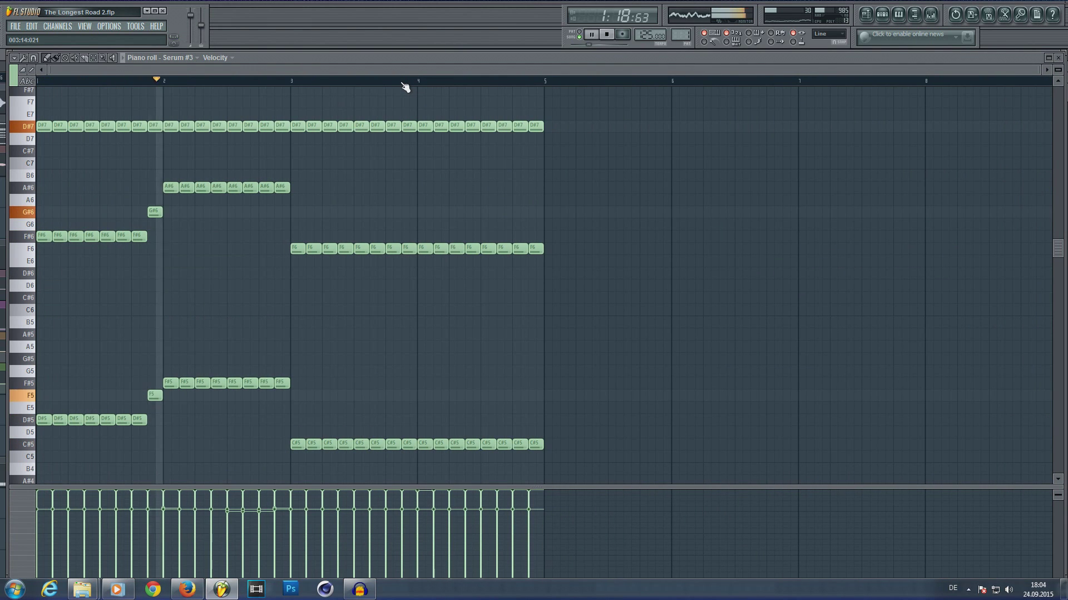
click(1060, 59)
key(F6)
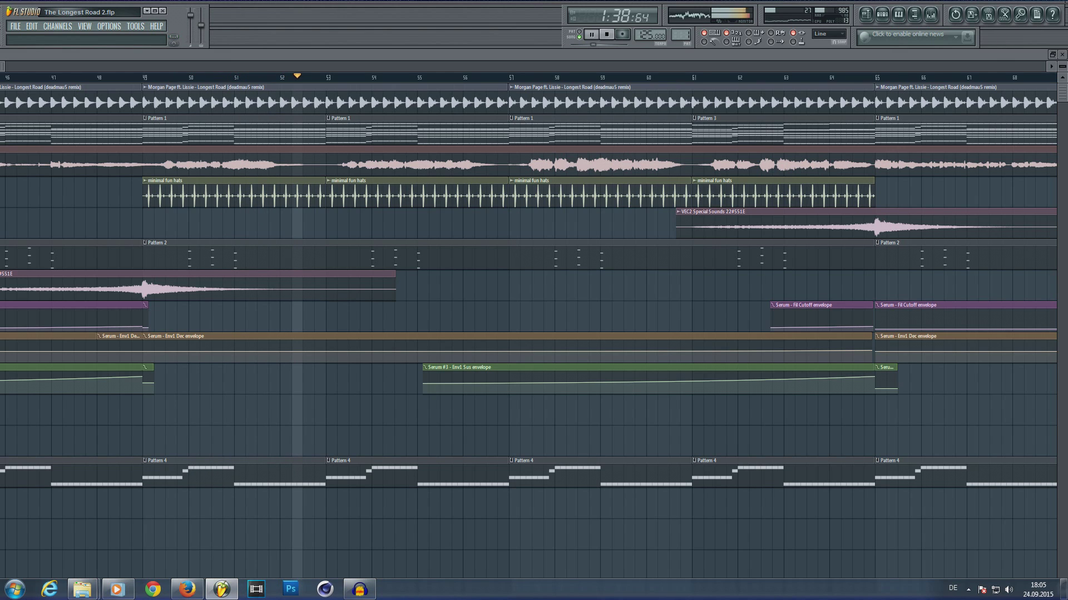
key(space)
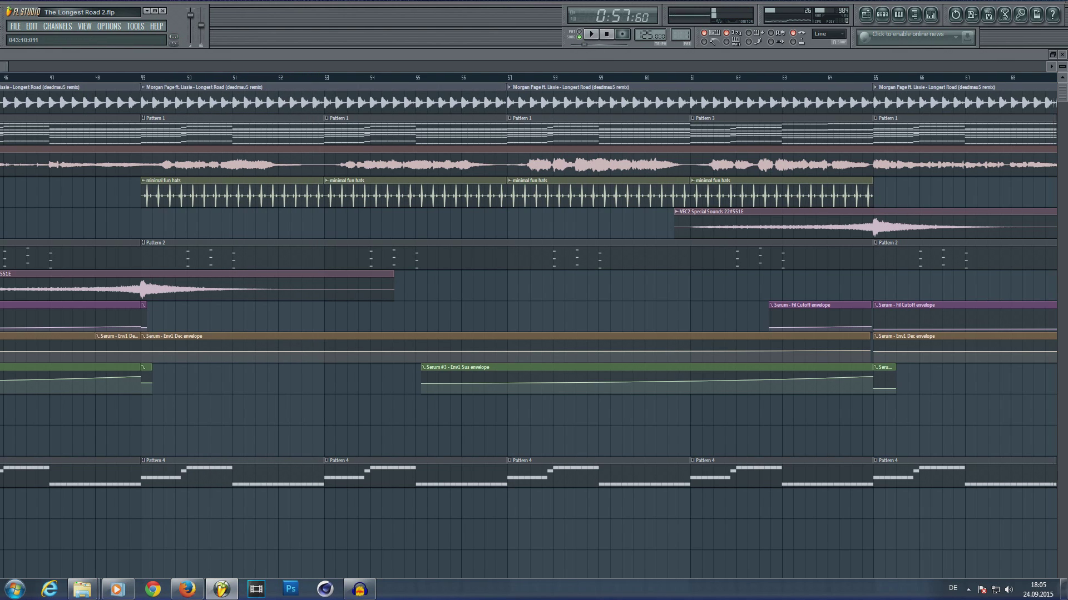
Step: Open Pattern 1's step sequencer and bring up the Serum channel's synth window to inspect its oscillators, filter and envelope
scroll(529, 319, right, 3)
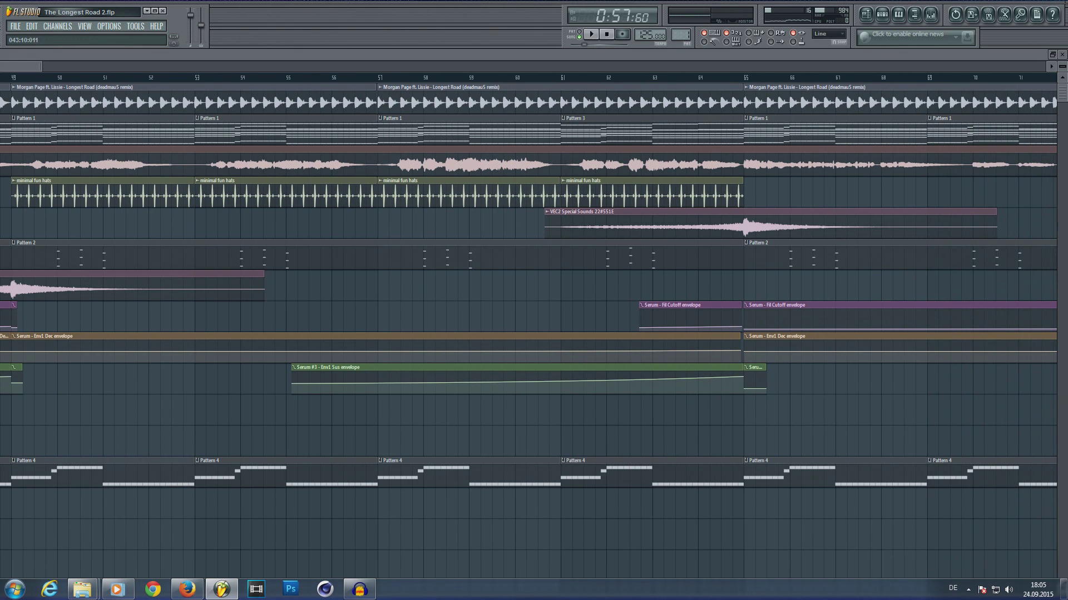
scroll(528, 320, left, 1)
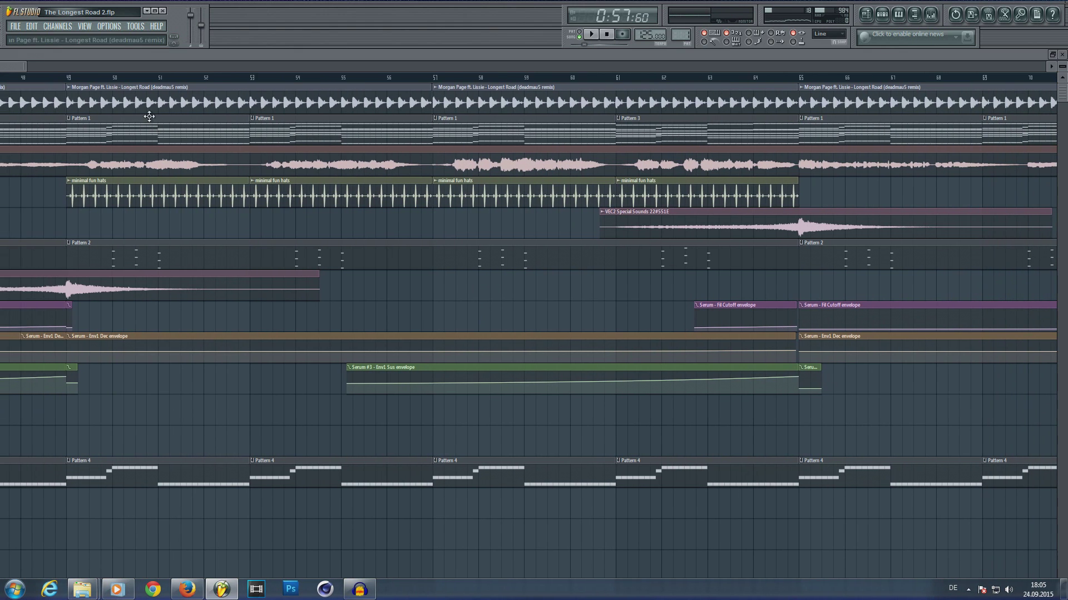
double_click(345, 135)
key(F6)
click(1058, 57)
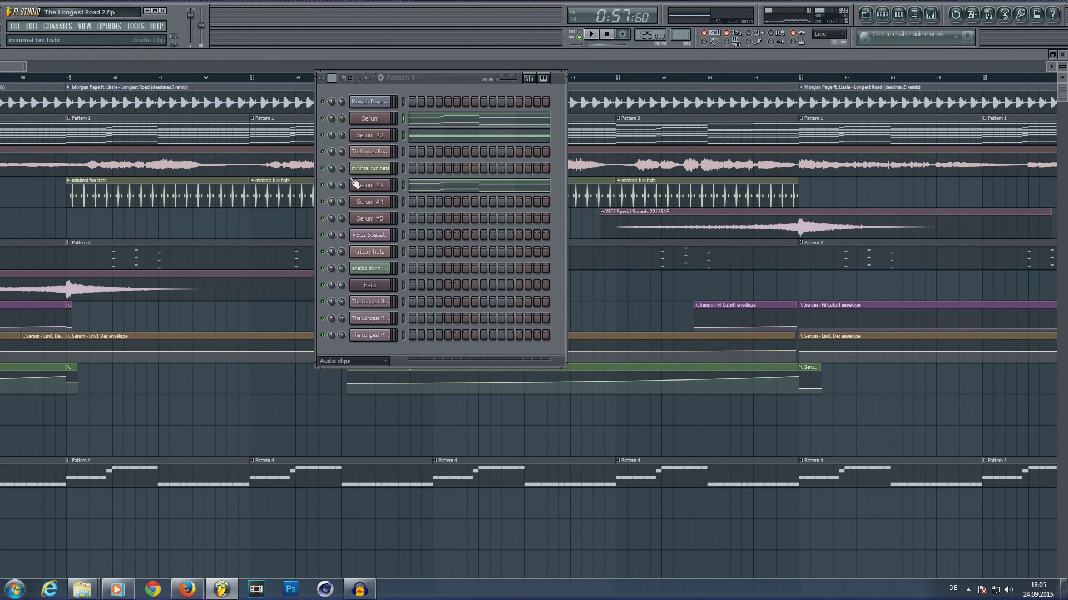
click(368, 119)
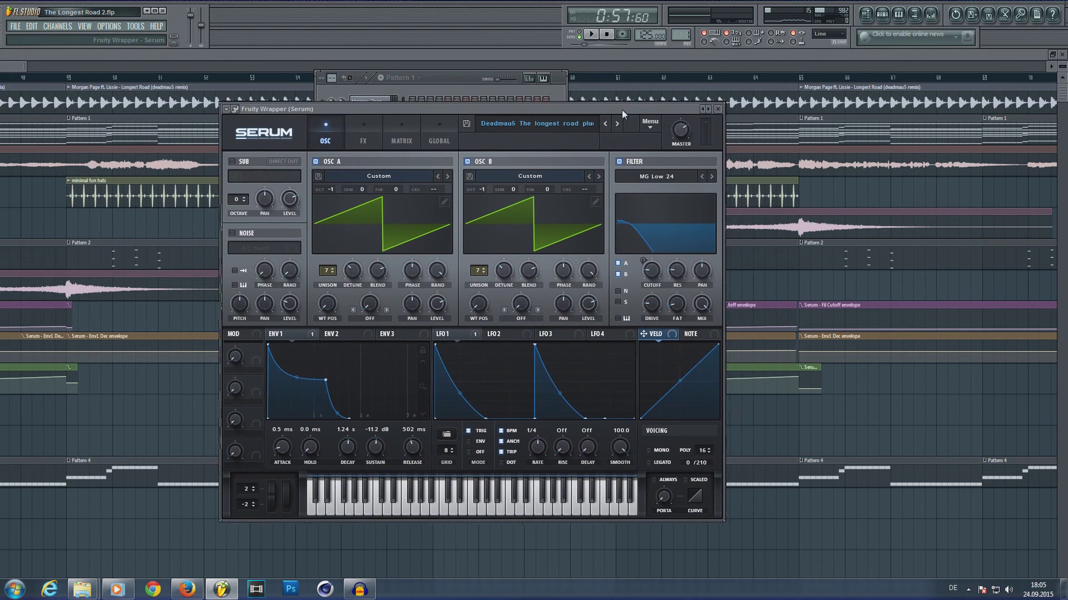
drag(622, 109, 632, 111)
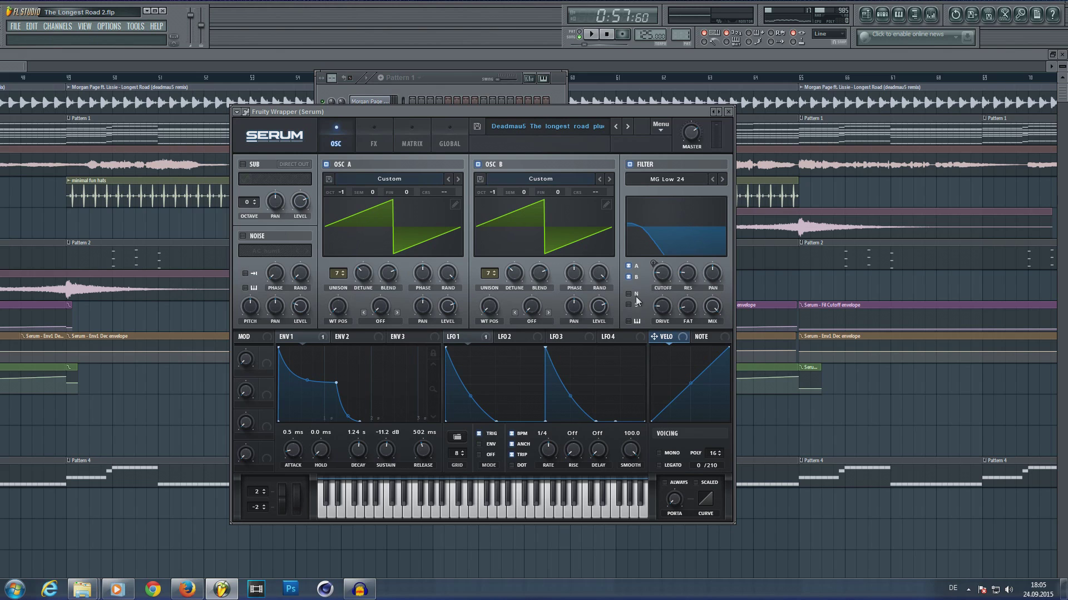
Step: Inspect Serum's effects settings for hyper, delay and reverb, and return to the oscillator page
click(379, 147)
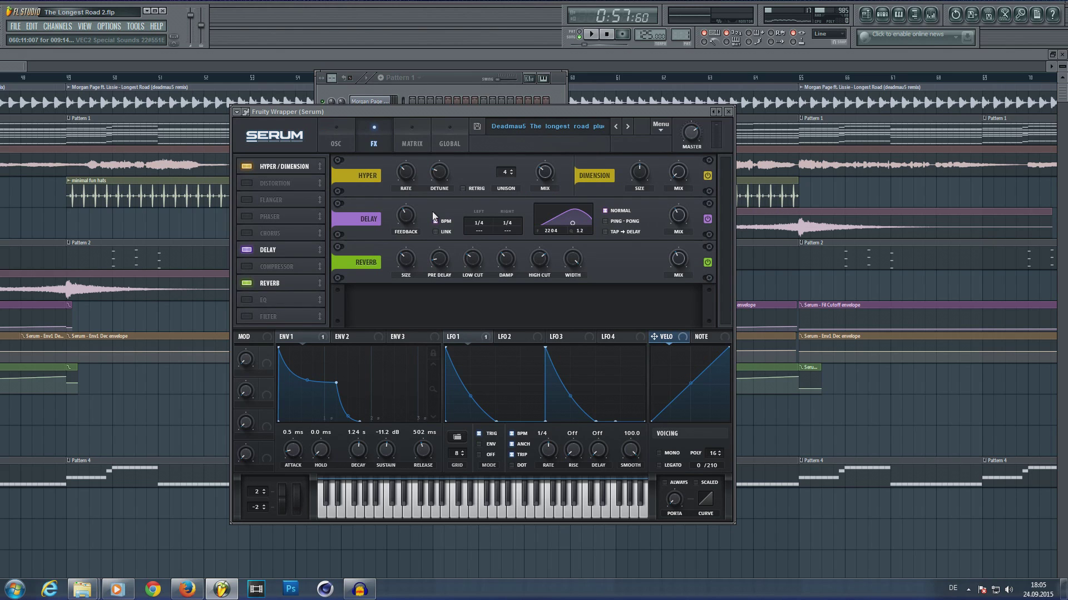
click(337, 146)
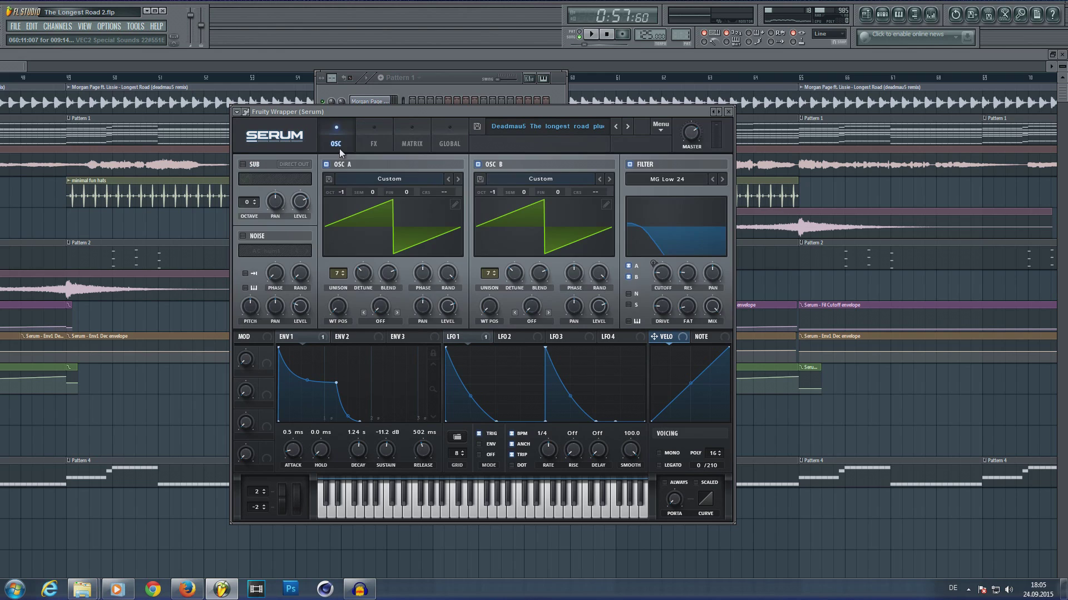
Step: Bring the Pattern 1 step sequencer to the front and play the pattern to hear the Serum part
click(456, 82)
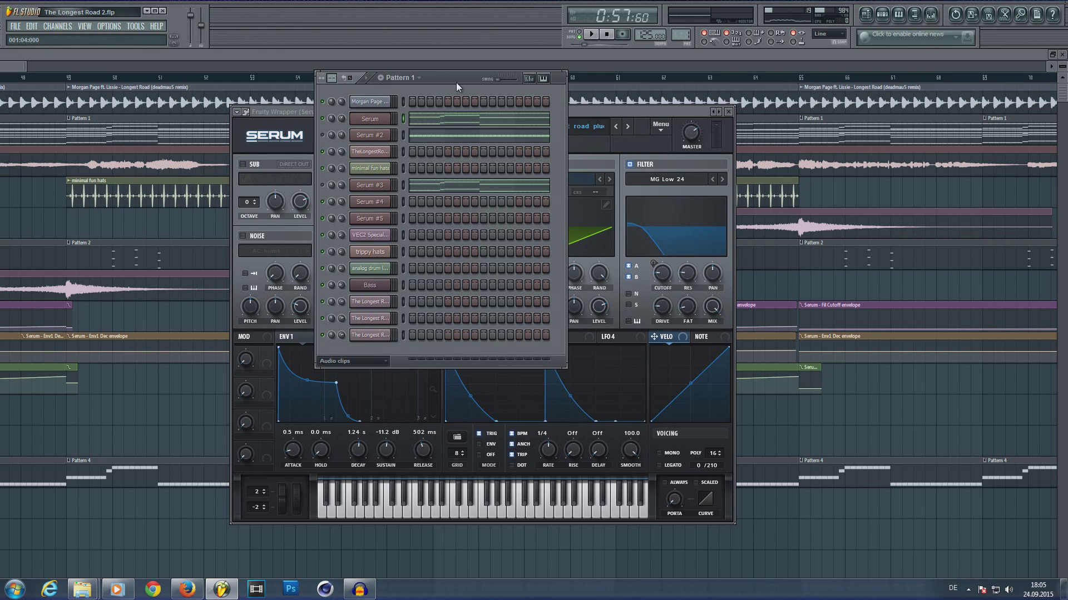
click(592, 35)
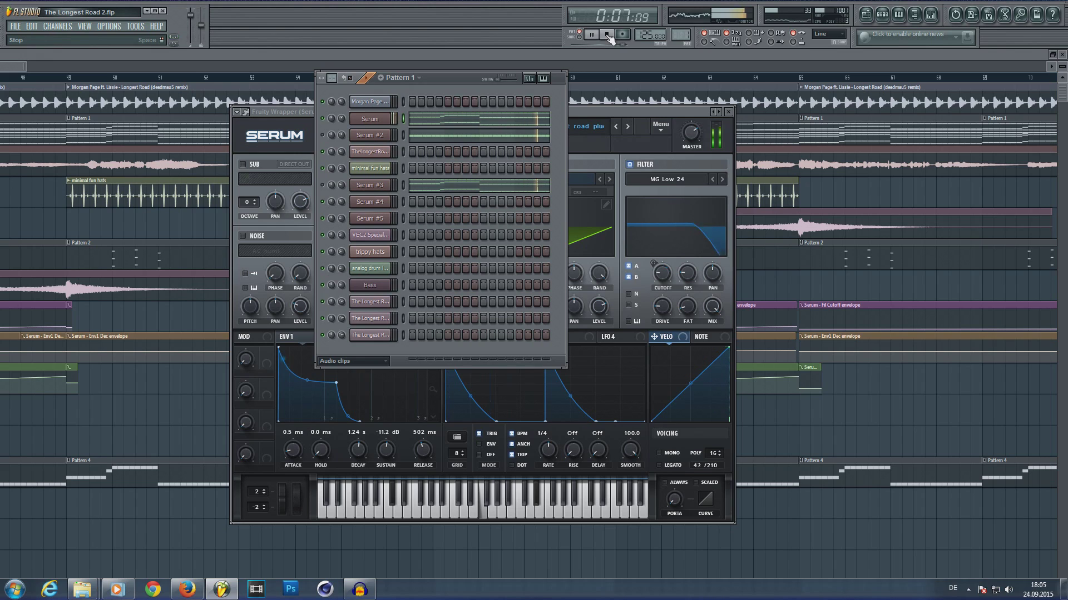
click(607, 34)
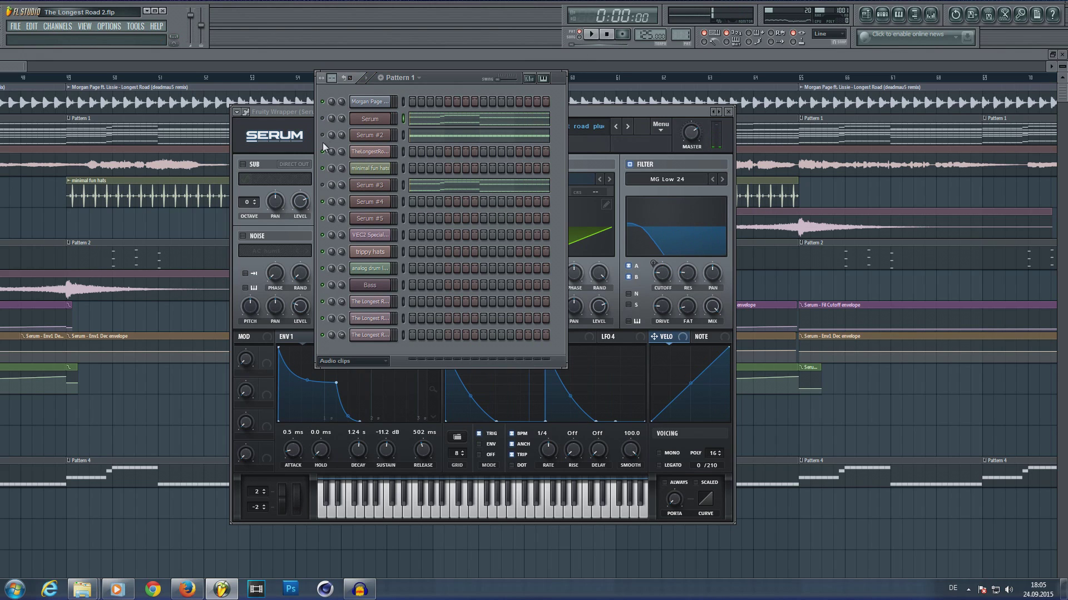
Step: Play Pattern 1 to hear the Serum #2 part, examine its notes in the piano roll and stop playback
click(593, 35)
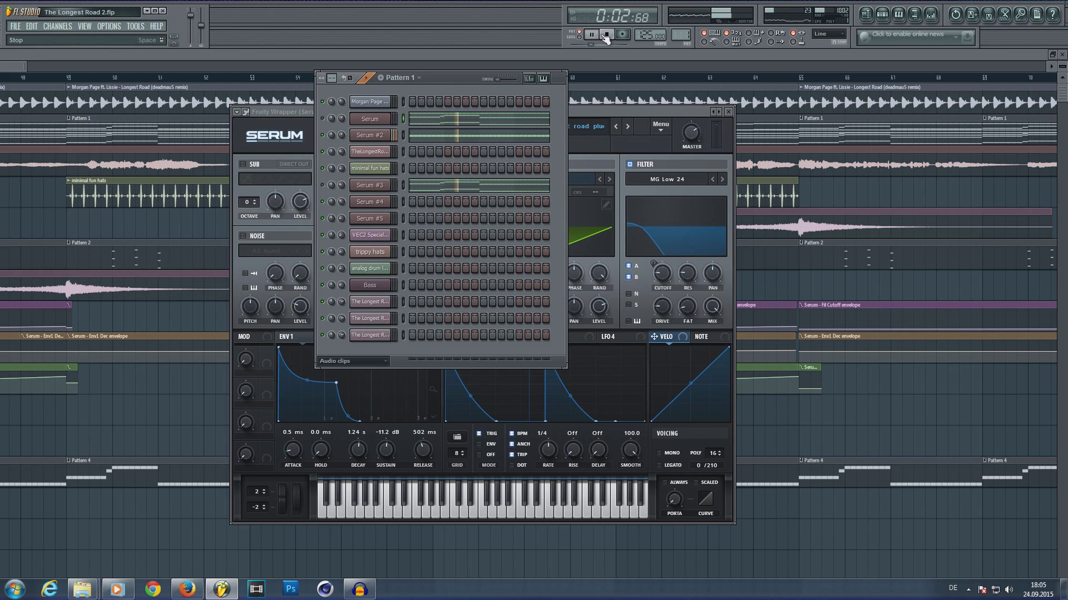
click(507, 136)
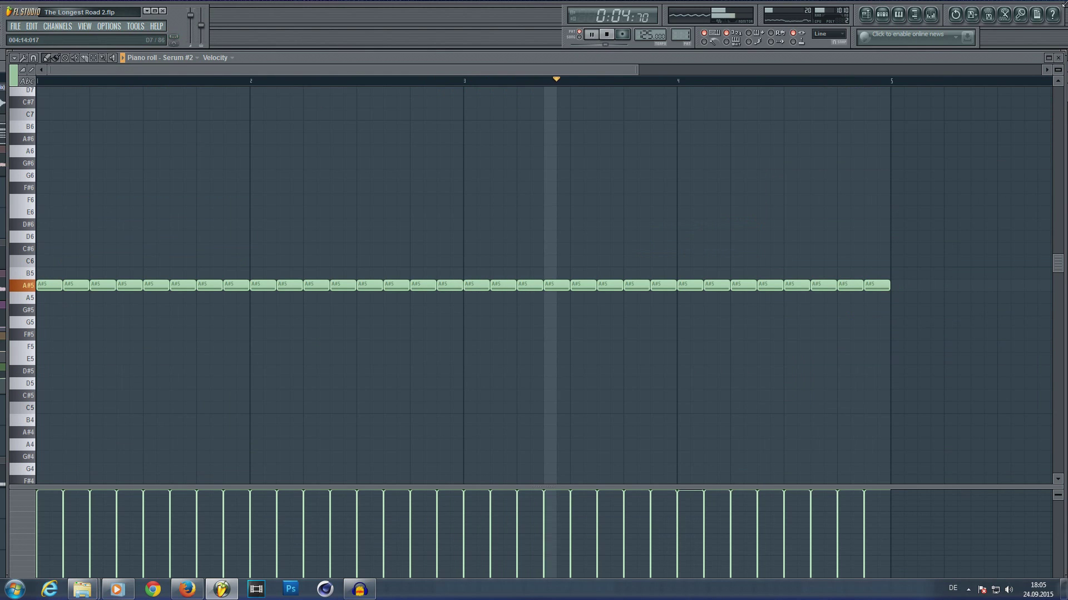
key(F7)
key(space)
click(328, 142)
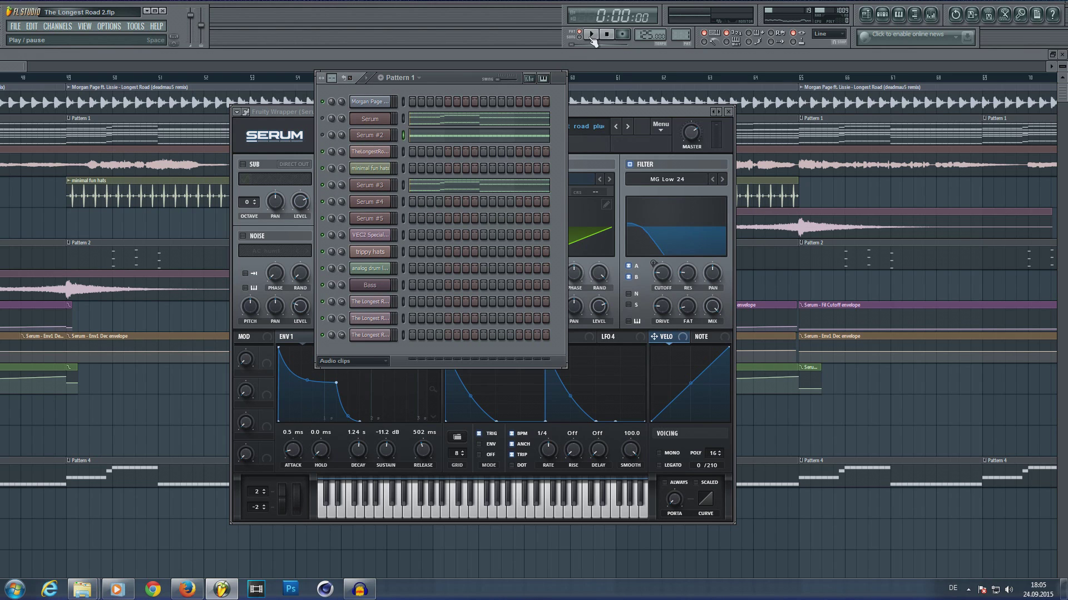
Step: Examine the Serum #3 notes in the piano roll during playback, close it and stop the pattern
click(519, 183)
scroll(210, 90, down, 2)
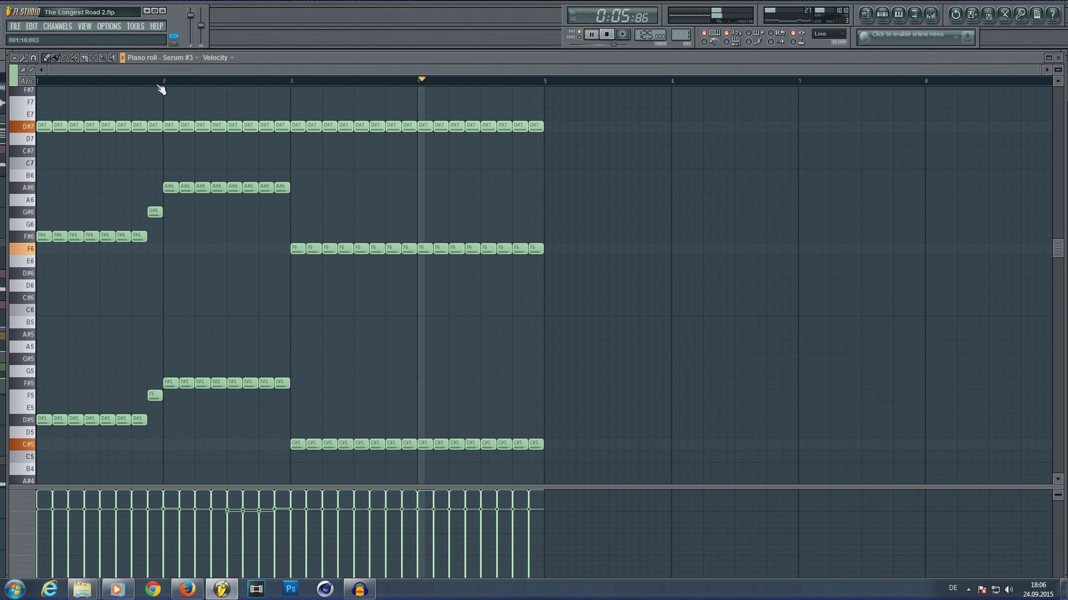
click(1058, 58)
key(space)
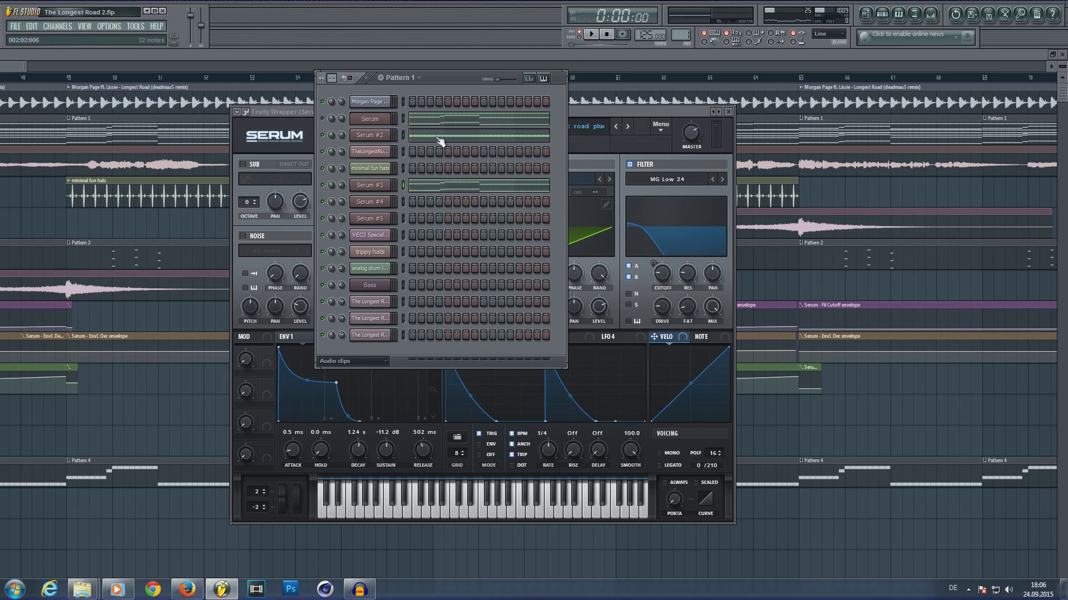
Step: Play Pattern 1 again, toggle the Serum #2 channel's mute to hear the layers together, and stop playback
click(591, 34)
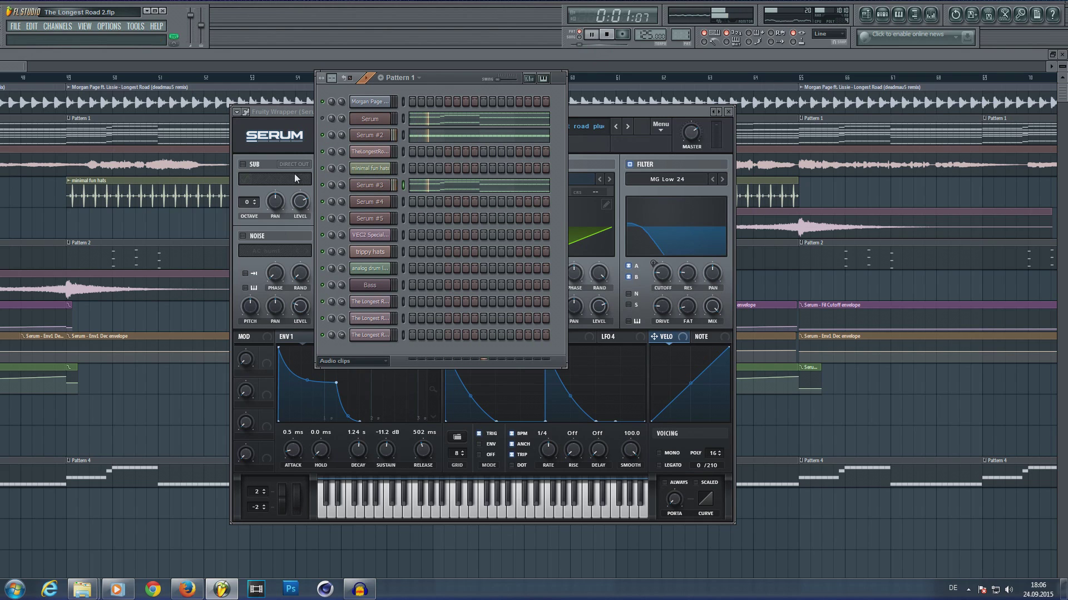
click(324, 136)
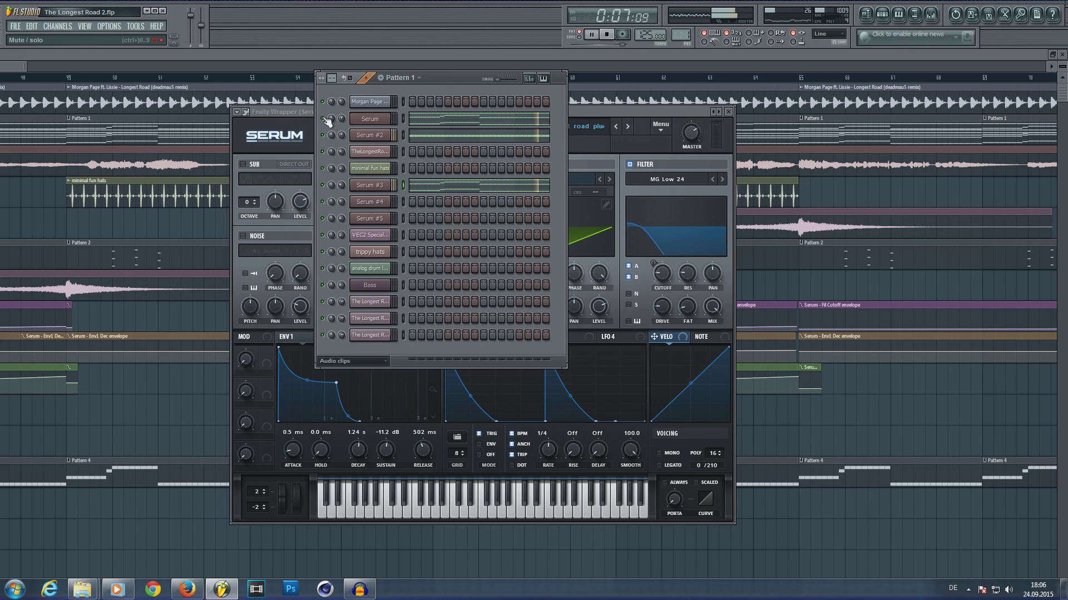
click(607, 36)
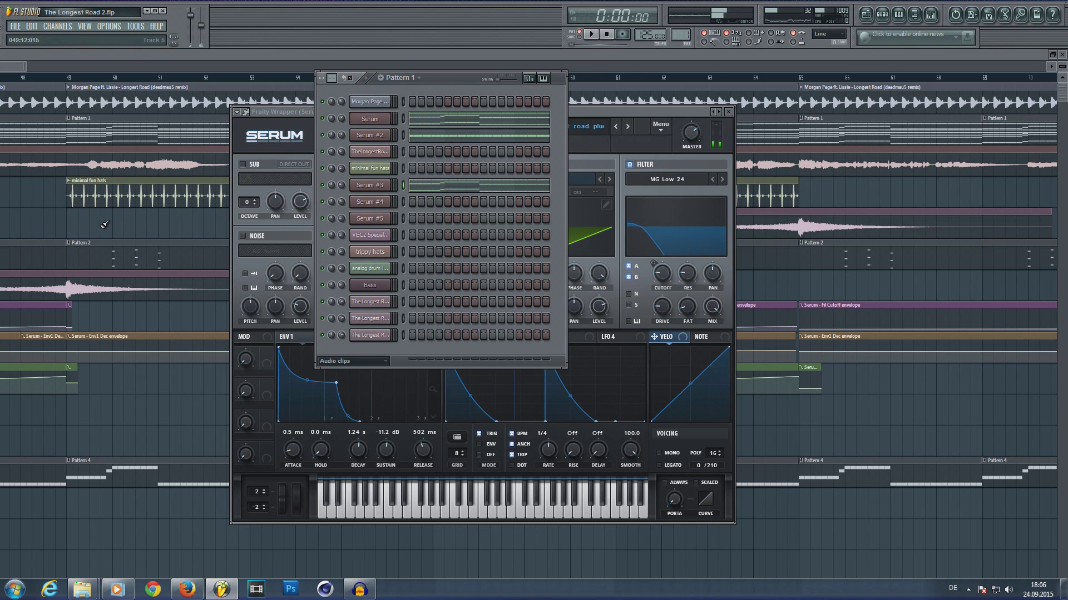
Step: Close the open windows, view Pattern 2's Serum #4 notes in the piano roll and show its step sequencer
key(F12)
double_click(97, 256)
scroll(339, 89, down, 5)
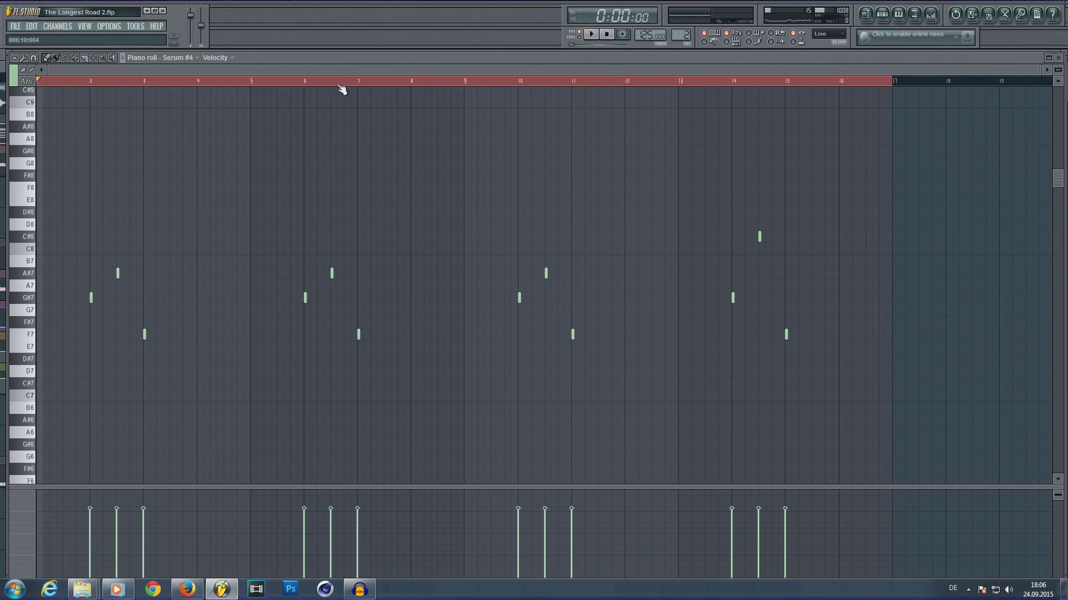
key(F6)
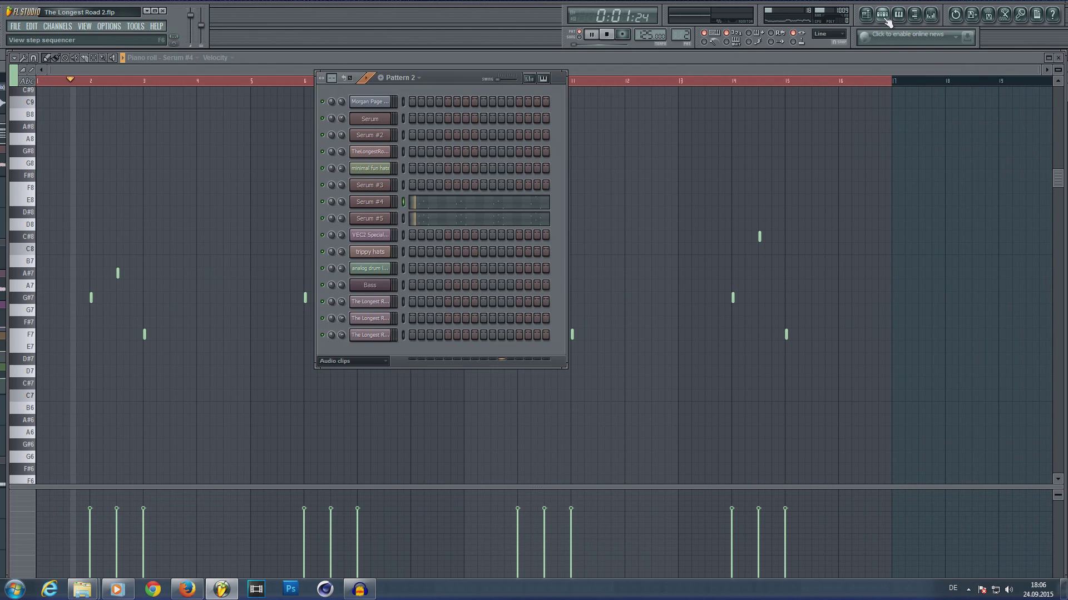
Step: Hide the step sequencer, play Pattern 2's Serum #4 note groups around bars 6, 10 and 14, and return to the playlist
key(F6)
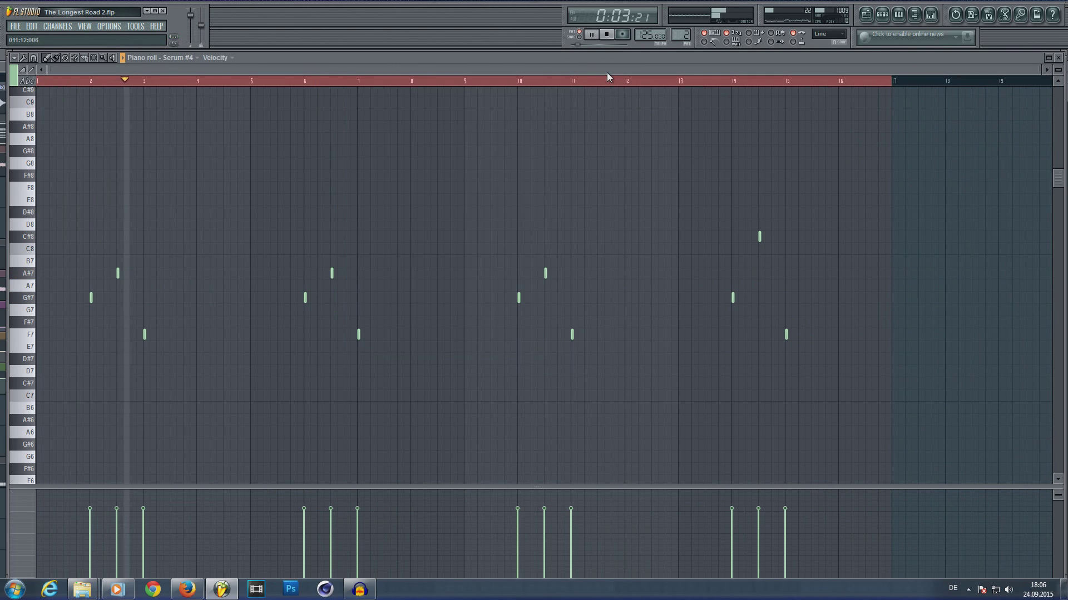
click(291, 81)
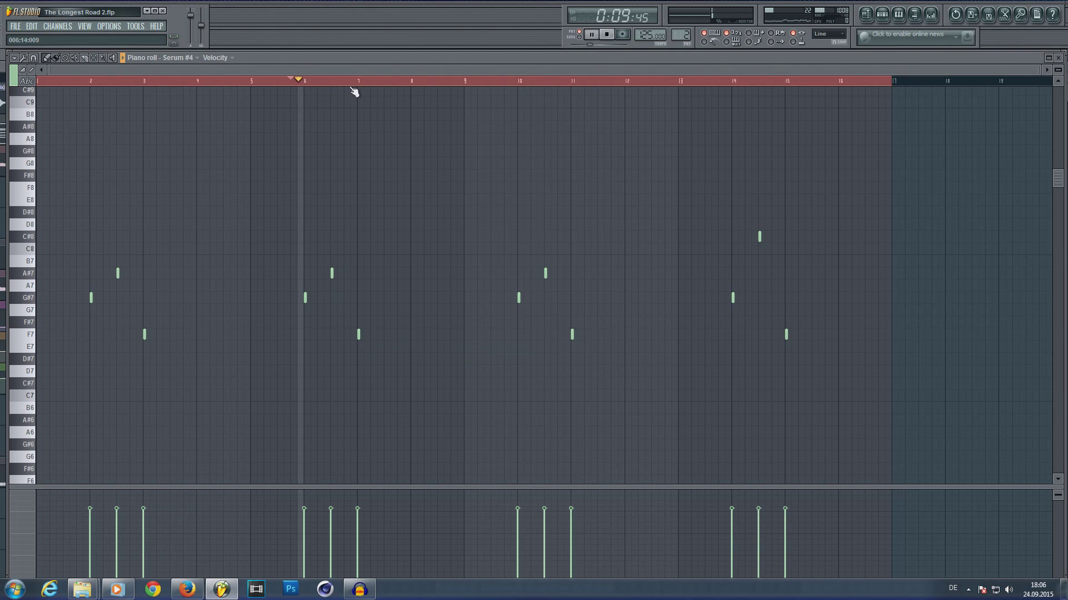
click(518, 80)
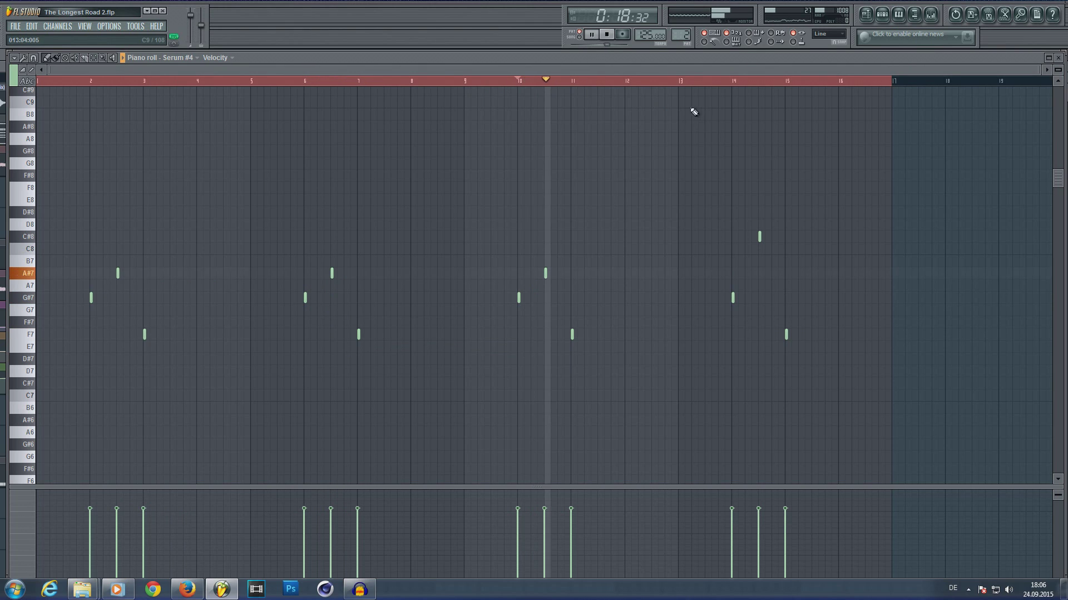
click(728, 81)
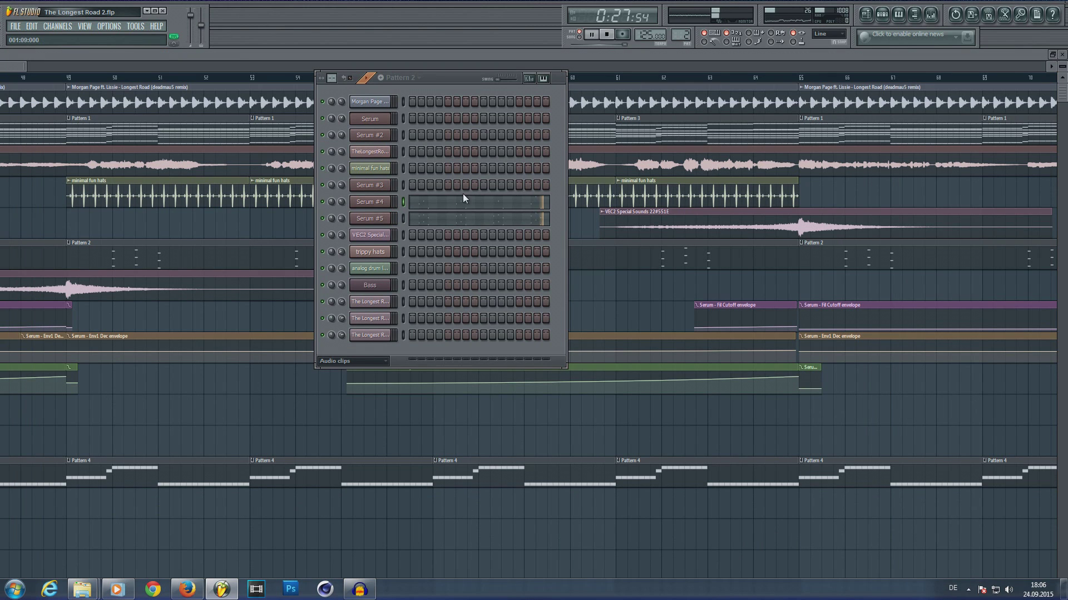
key(F6)
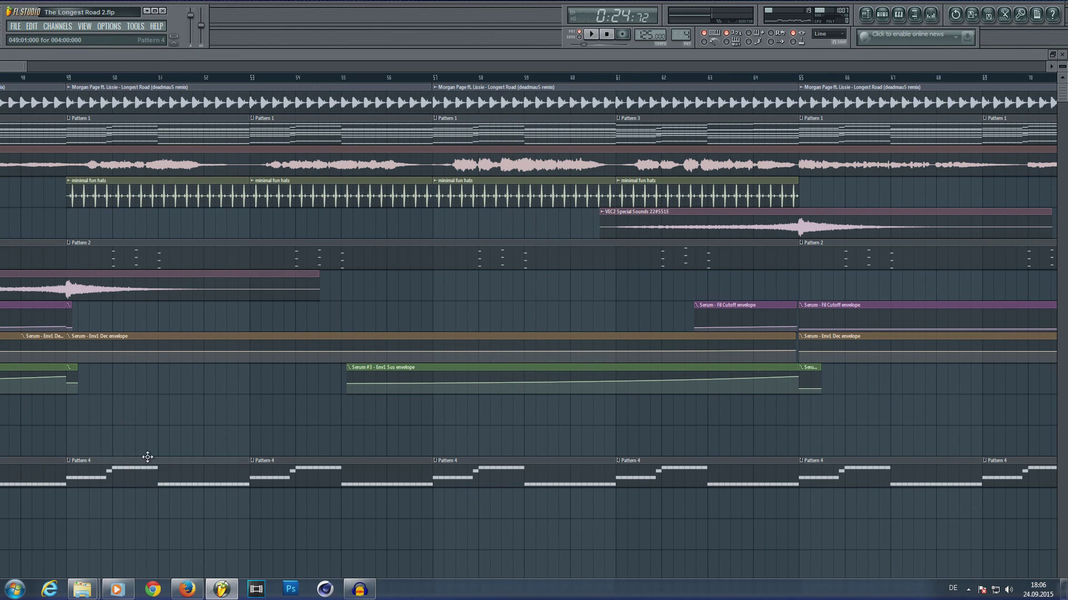
Step: Show Pattern 4's Bass notes in the piano roll, dismiss the recording prompt, turn recording off and stop playback
double_click(194, 464)
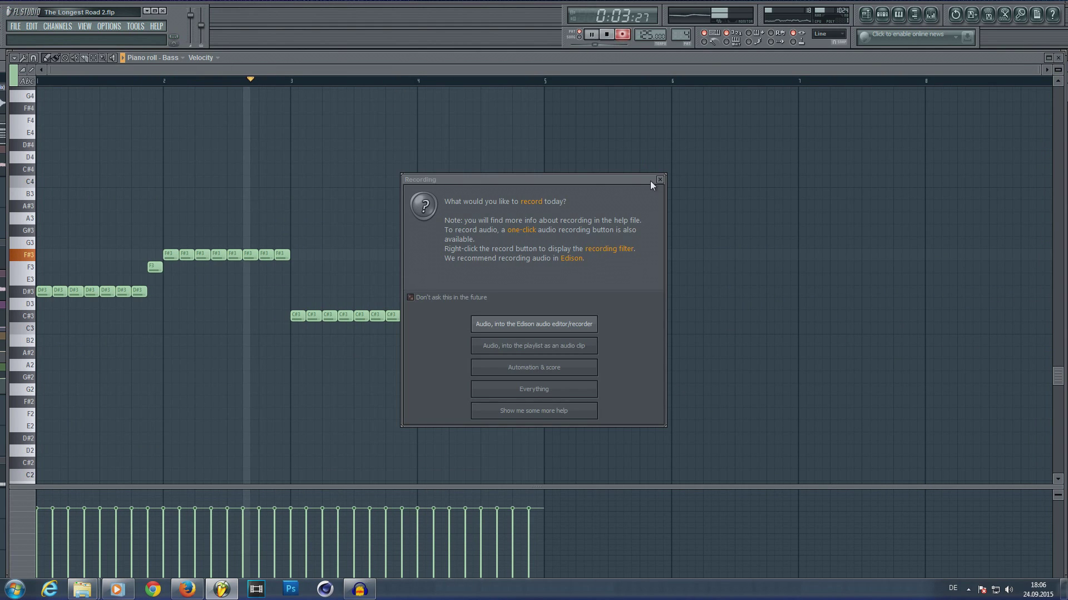
click(659, 180)
click(622, 36)
click(605, 37)
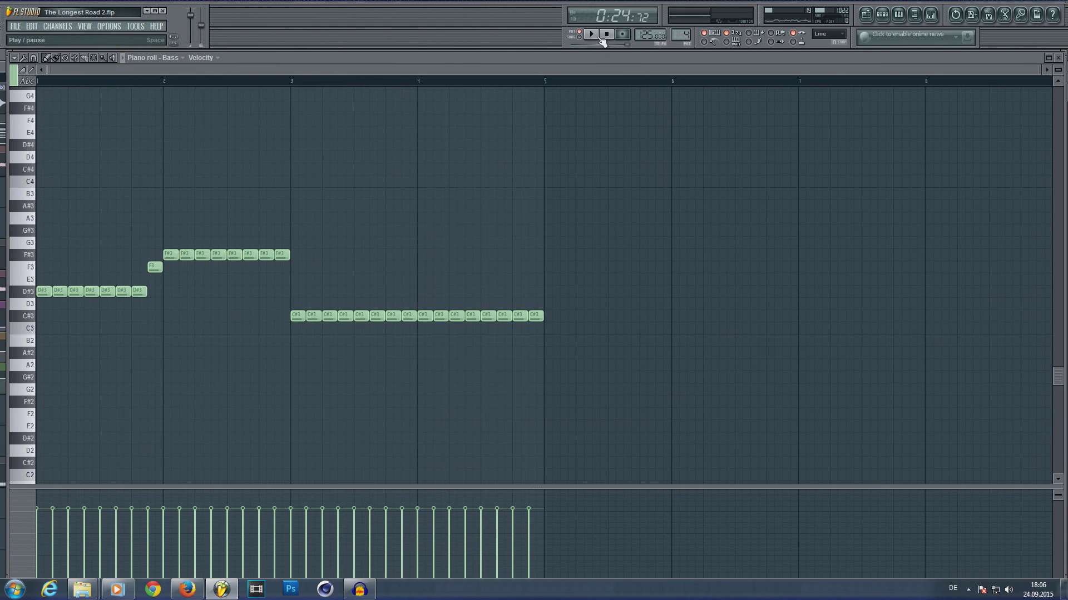
Step: Play Pattern 4 to hear the Bass notes, stop playback and close the piano roll
click(591, 34)
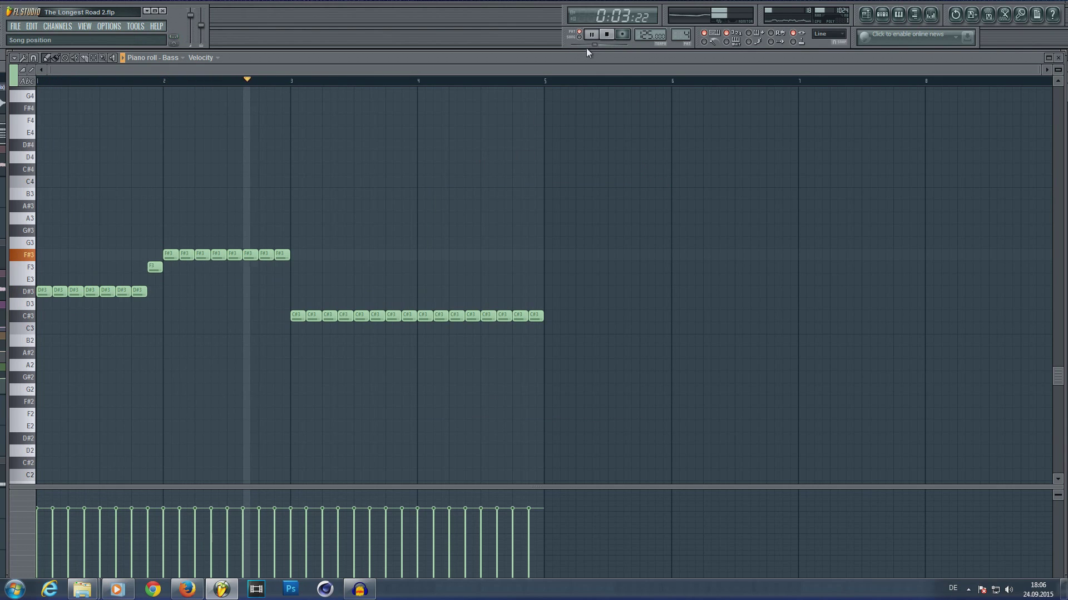
click(605, 37)
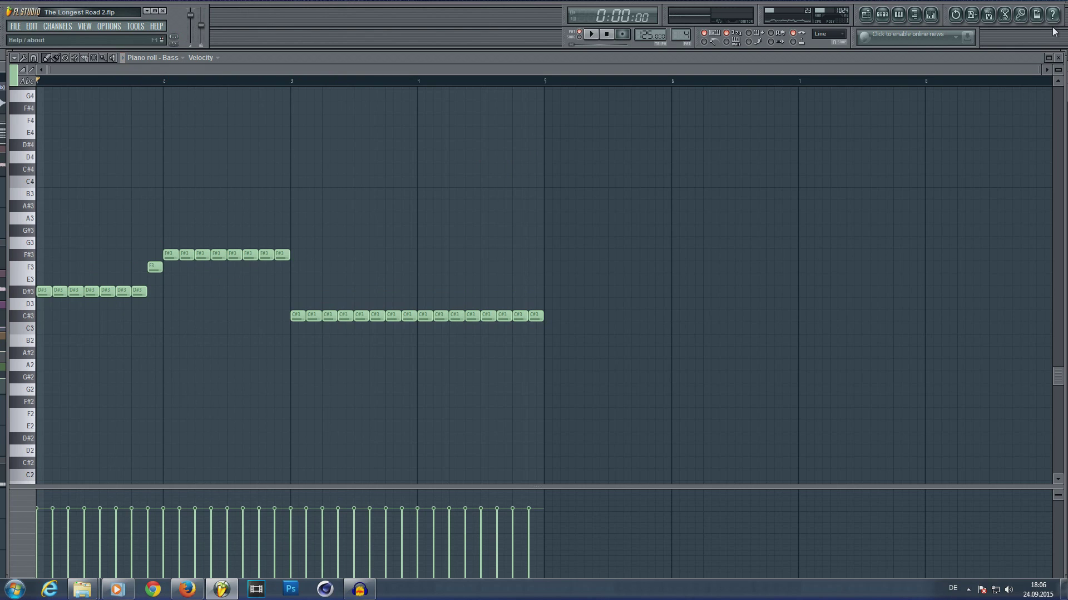
key(F6)
click(1057, 60)
key(F6)
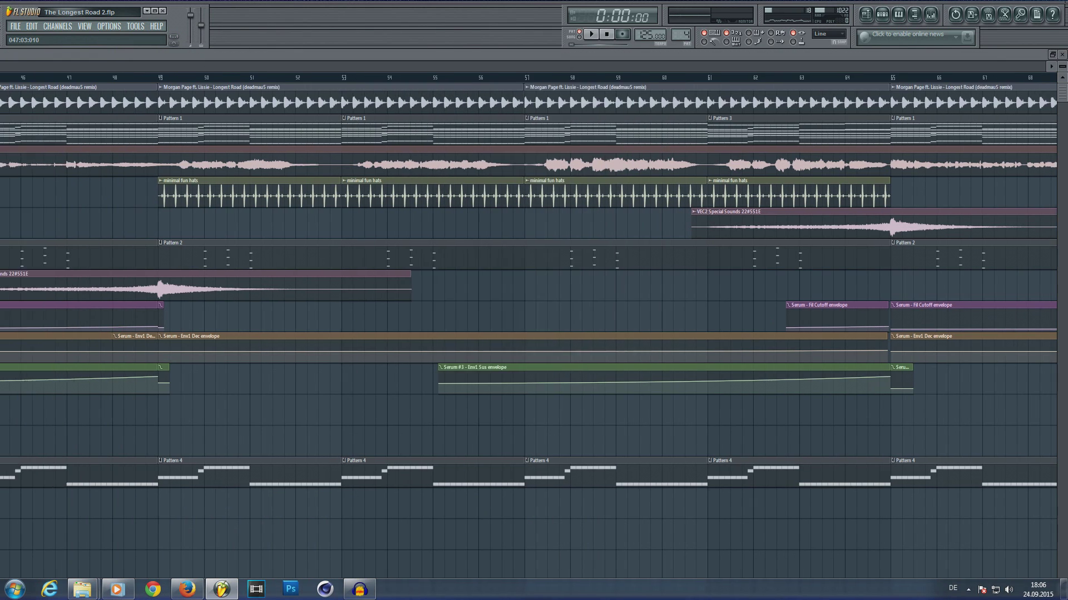
Step: Examine Pattern 3's Serum notes in the piano roll and close it
scroll(528, 278, left, 2)
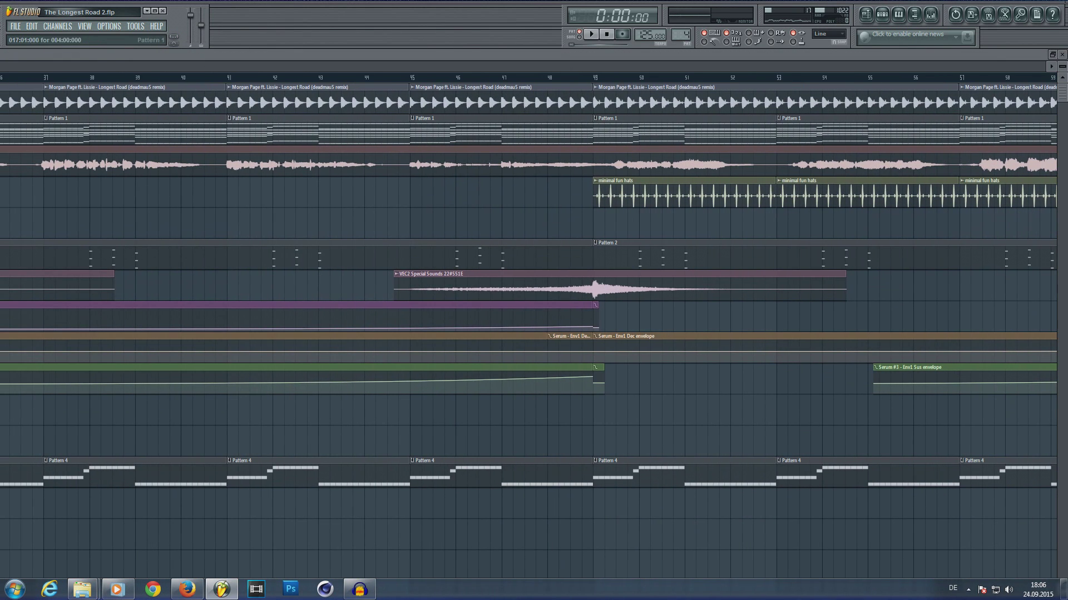
key(F7)
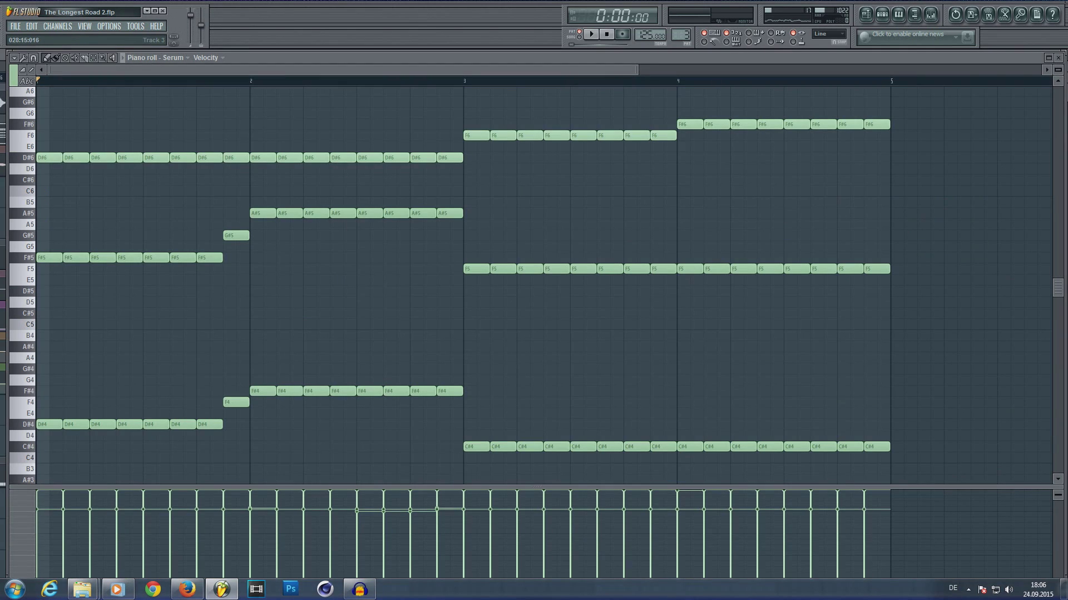
key(F6)
click(1057, 58)
Step: Examine the first Serum channel's plugin settings while the song plays, watching its filter and Env 1 decay, then stop and close it
click(372, 125)
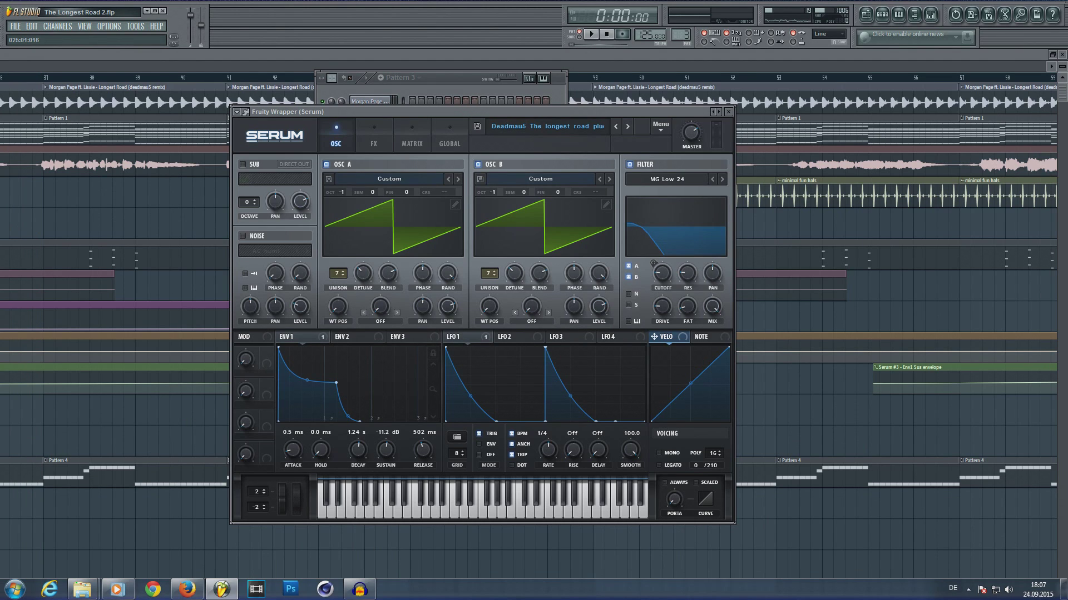
key(F6)
click(882, 14)
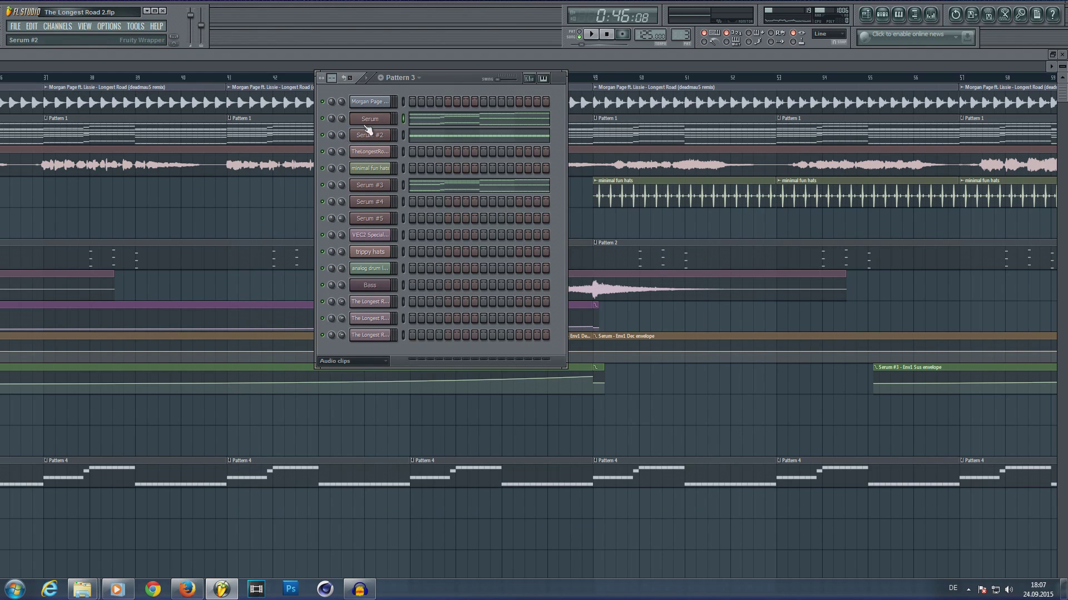
click(366, 127)
key(space)
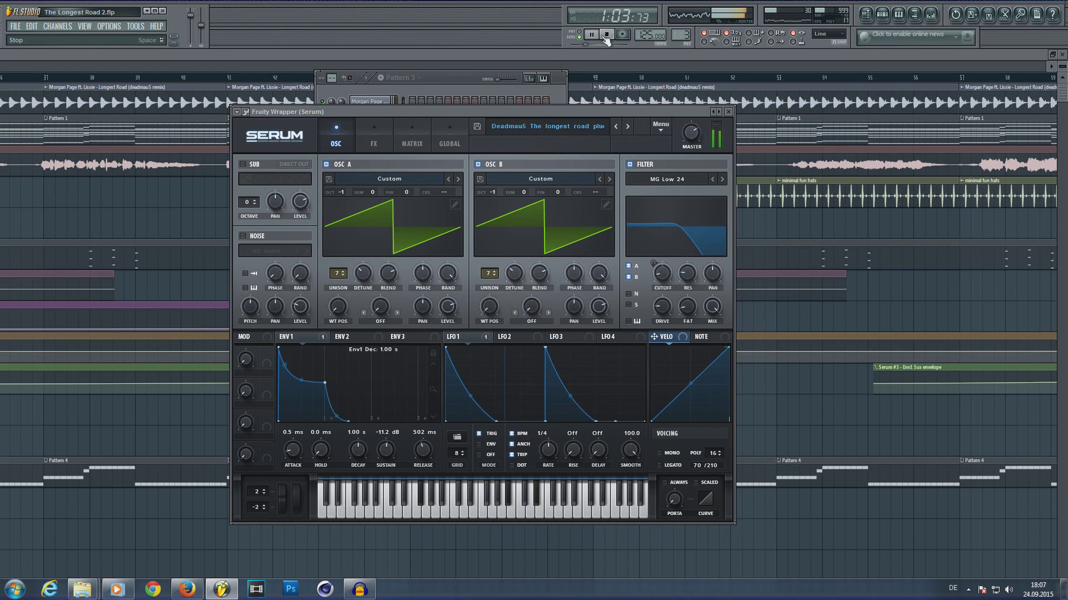
click(607, 34)
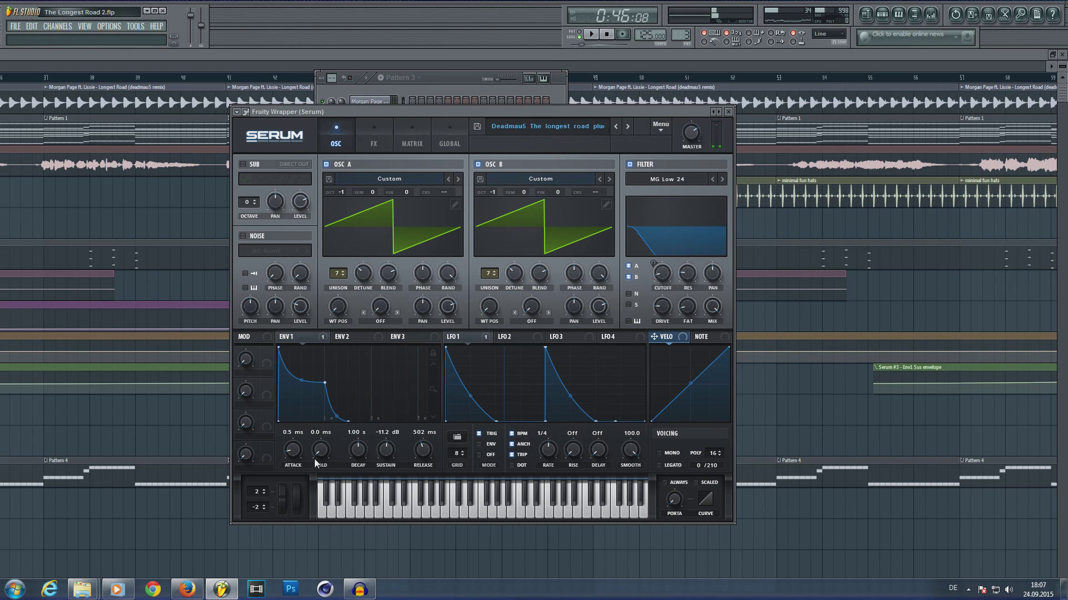
key(Escape)
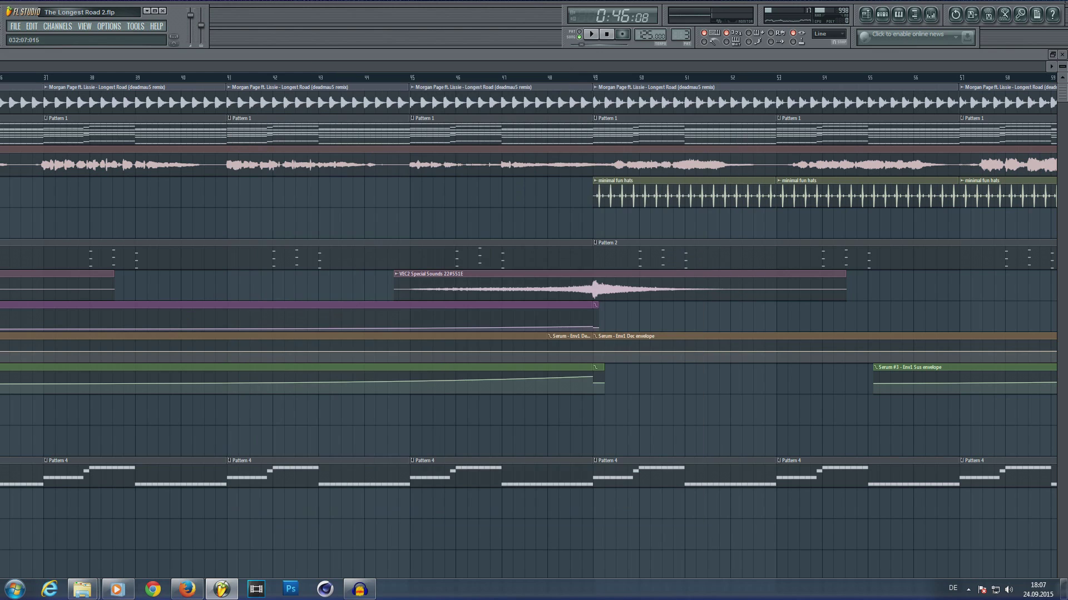
Step: Reopen the first Serum channel's plugin for a brief playback check of its Env 1 shape, and close it
click(883, 14)
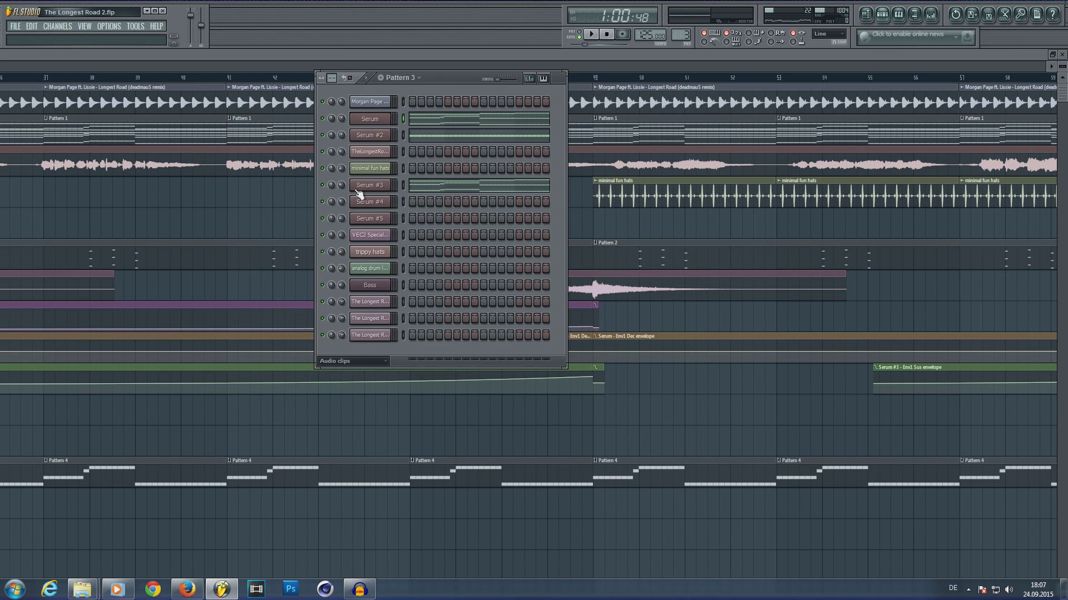
click(364, 126)
key(space)
key(space)
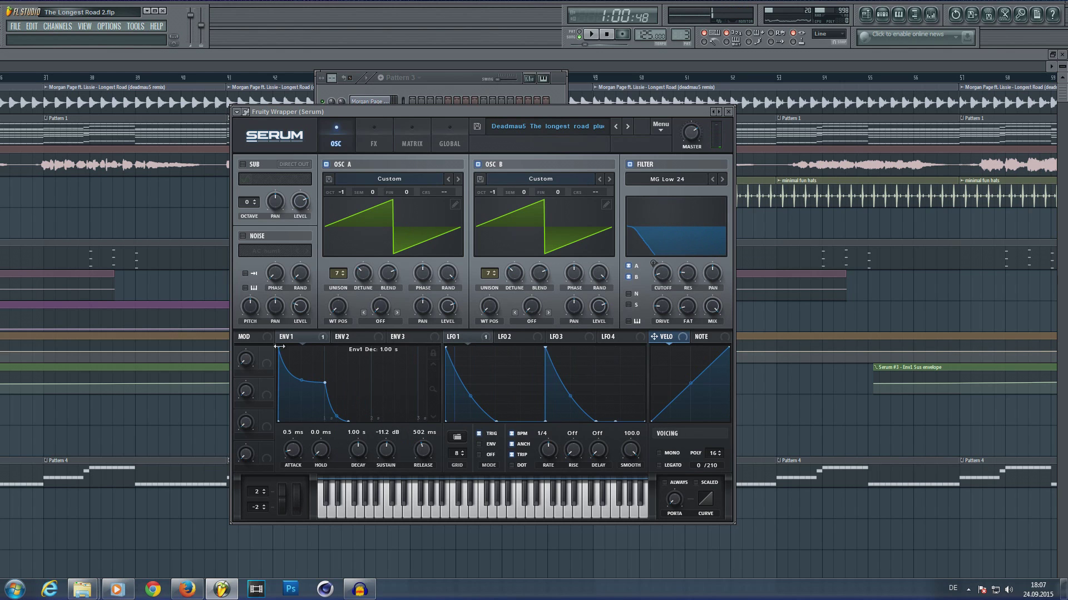
key(Escape)
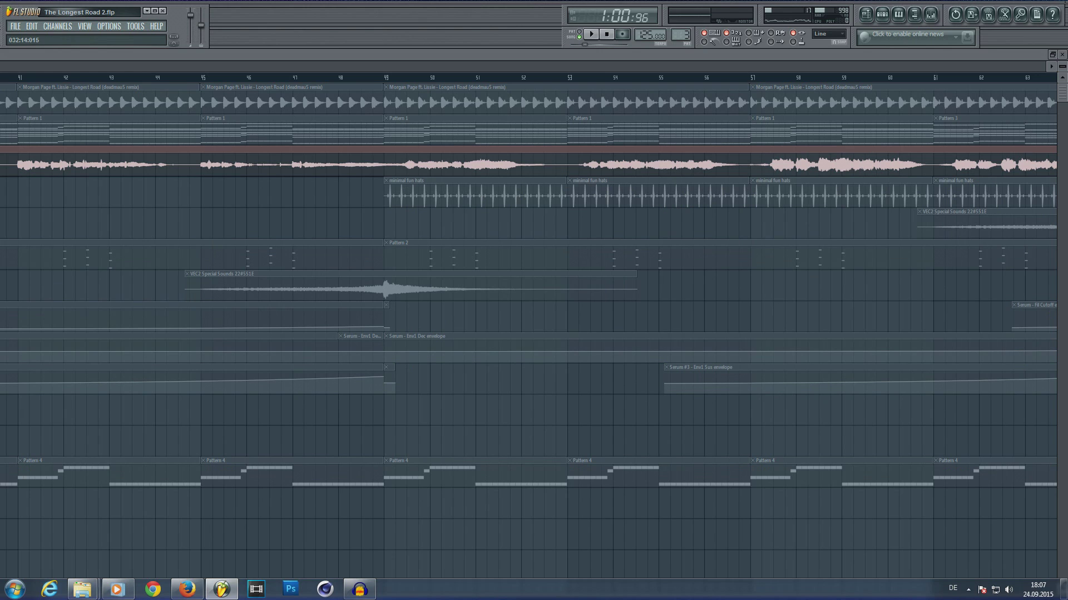
Step: Check the effects on the TheLongestRoad_Acapella_Full_128BPM mixer track, play the soloed vocal, stop and hide the mixer
click(930, 14)
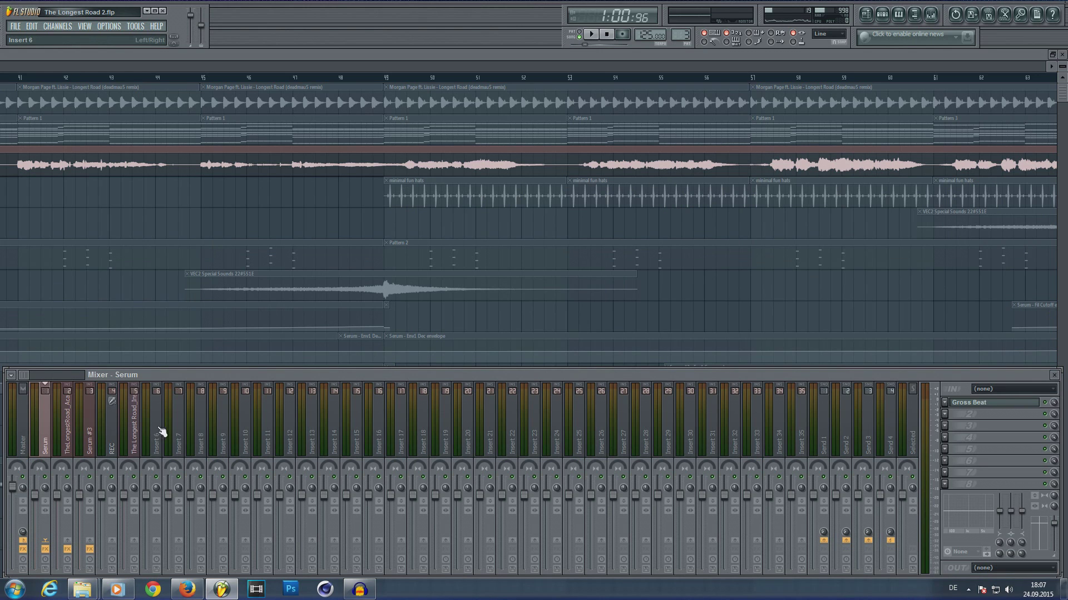
click(68, 450)
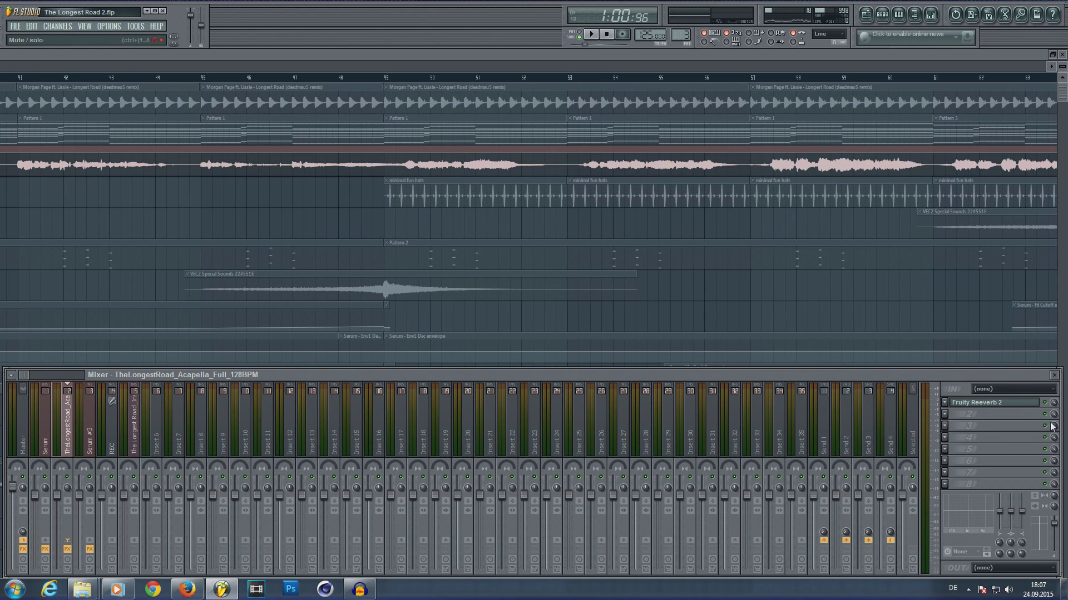
click(591, 35)
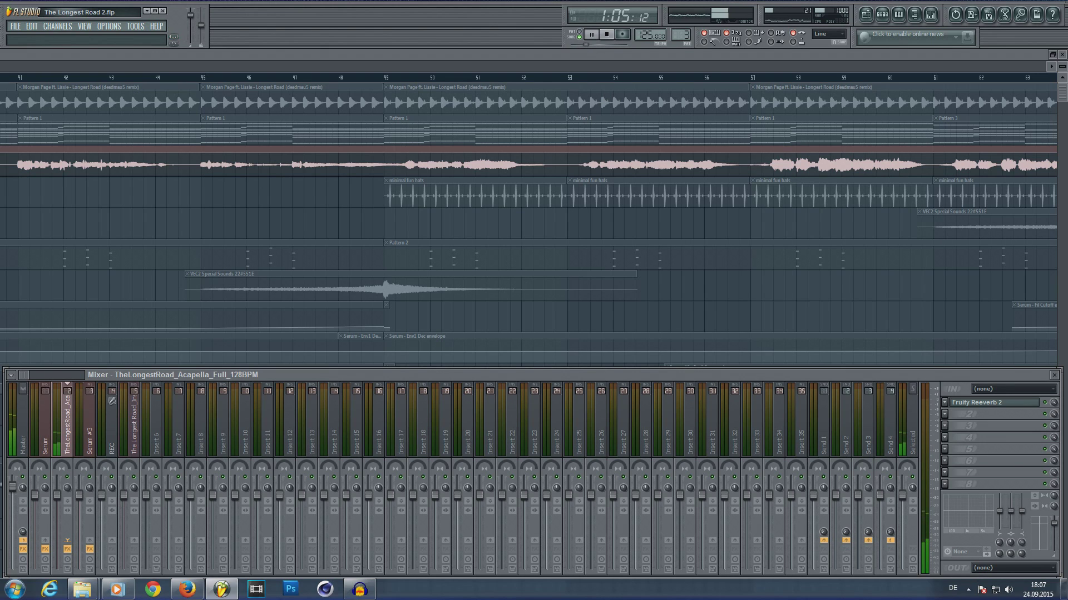
key(F9)
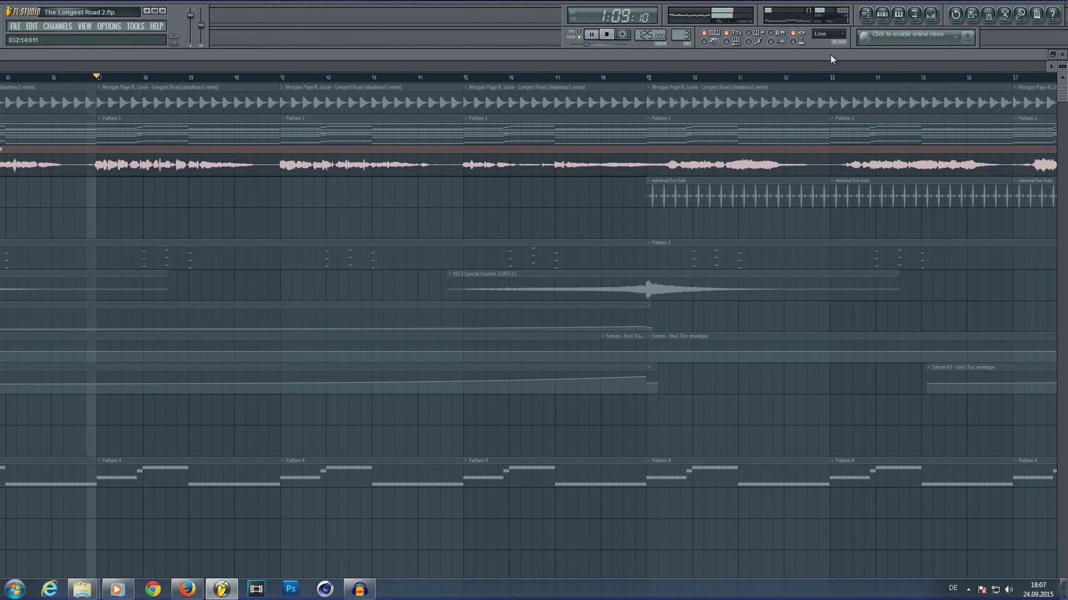
key(F9)
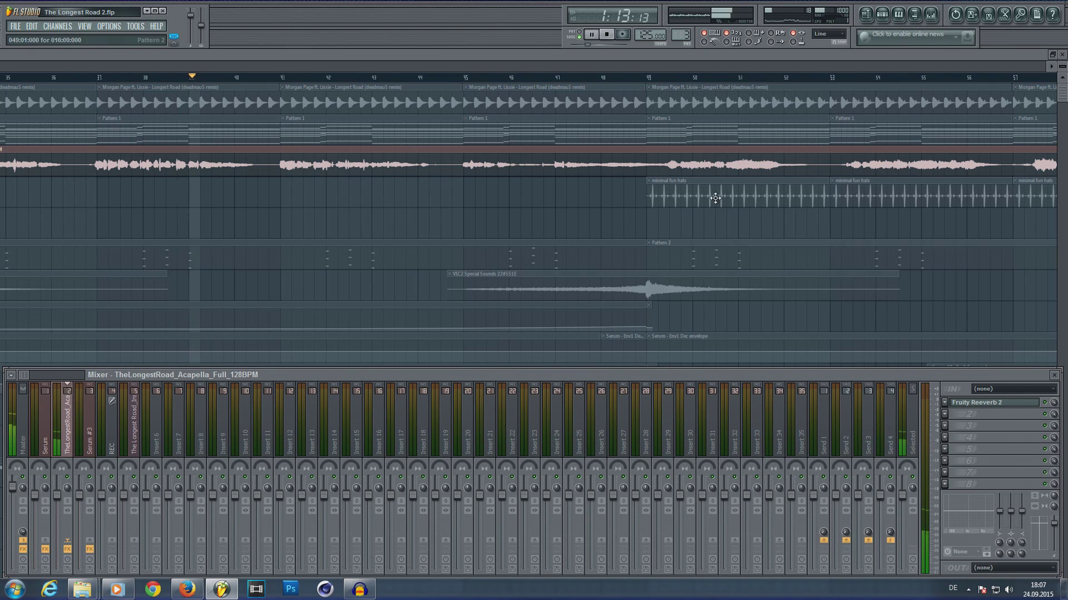
click(606, 35)
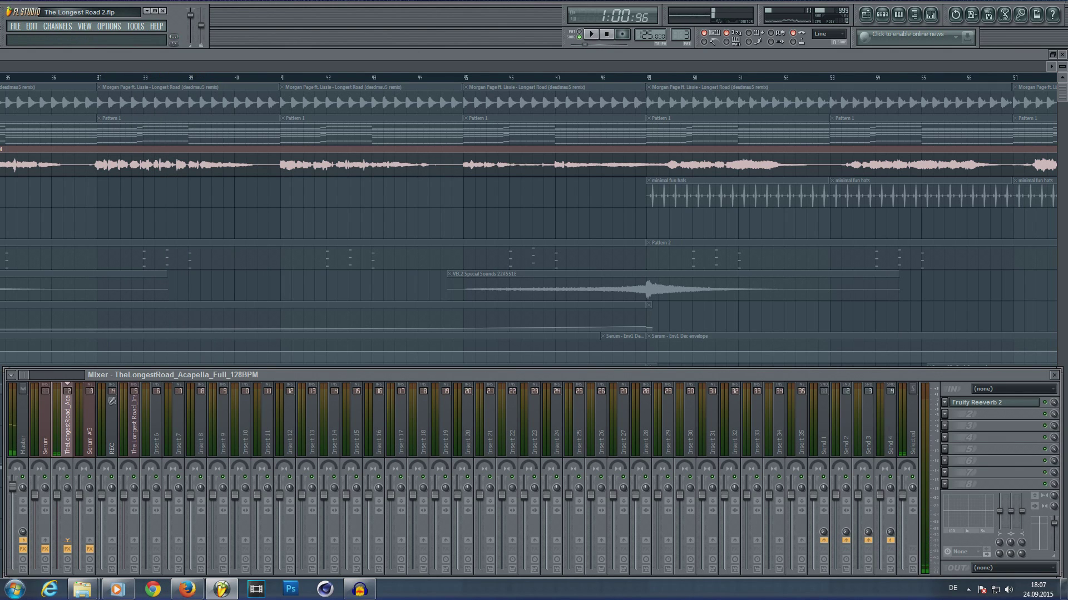
key(F9)
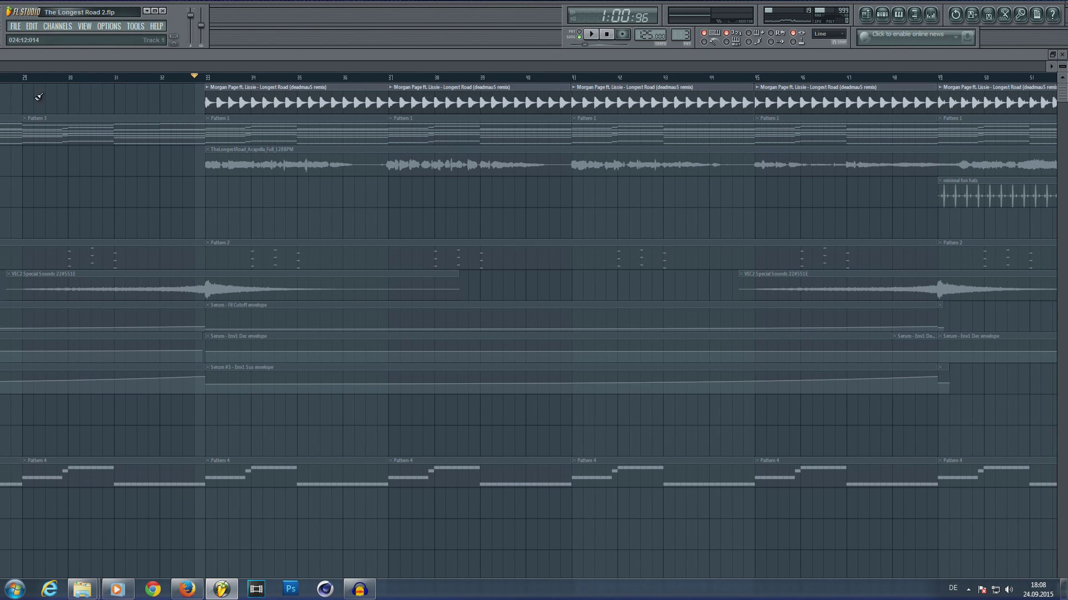
Step: Play the soloed Longest Road (deadmau5 remix) audio clips on Track 1 with the mixer visible, pause and hide the mixer
click(930, 15)
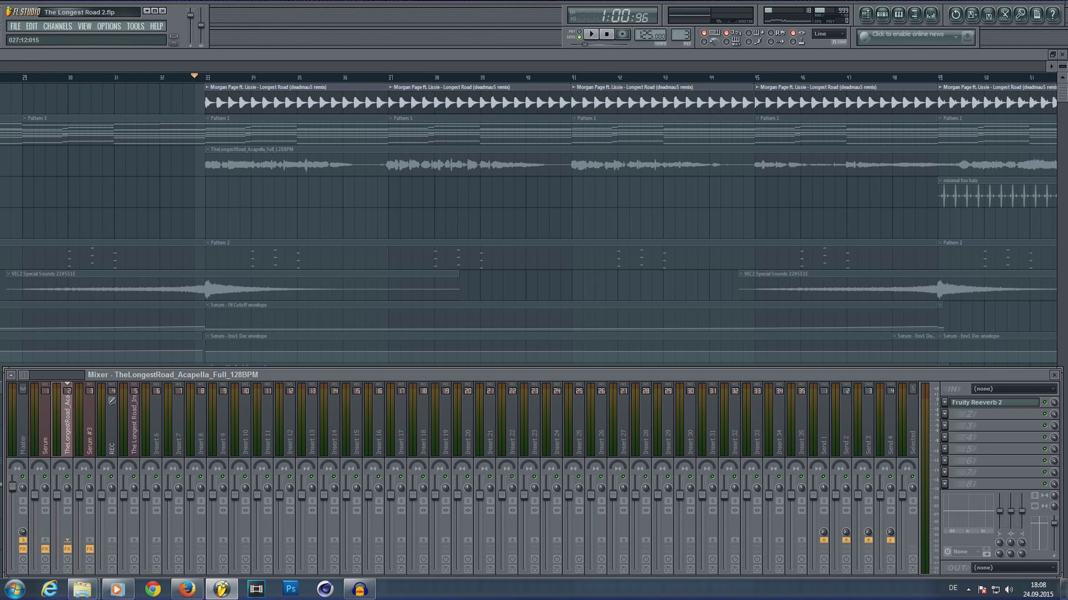
key(F9)
scroll(360, 87, right, 2)
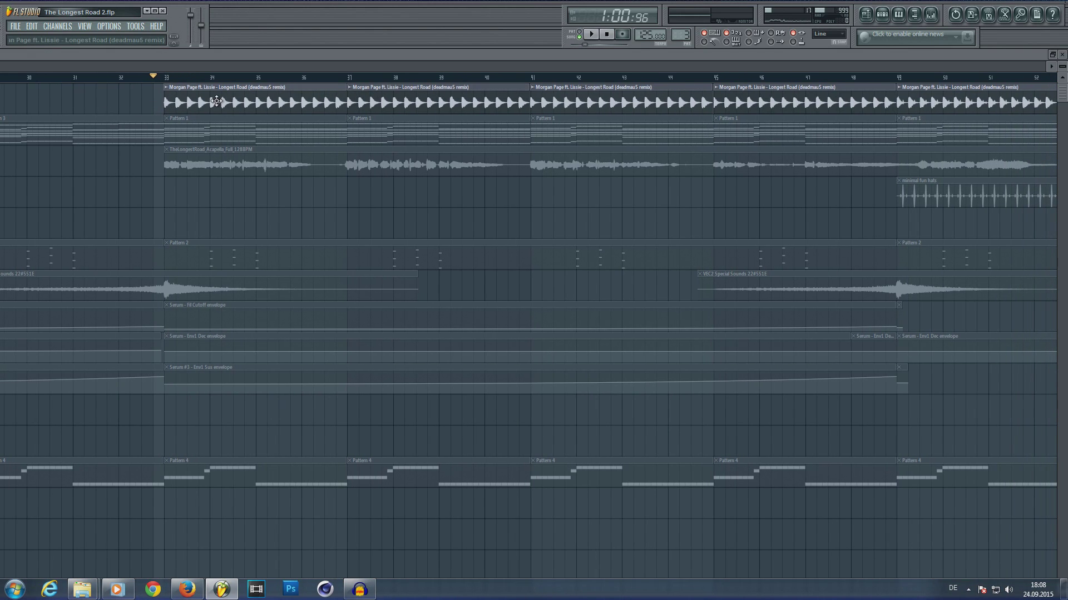
click(931, 14)
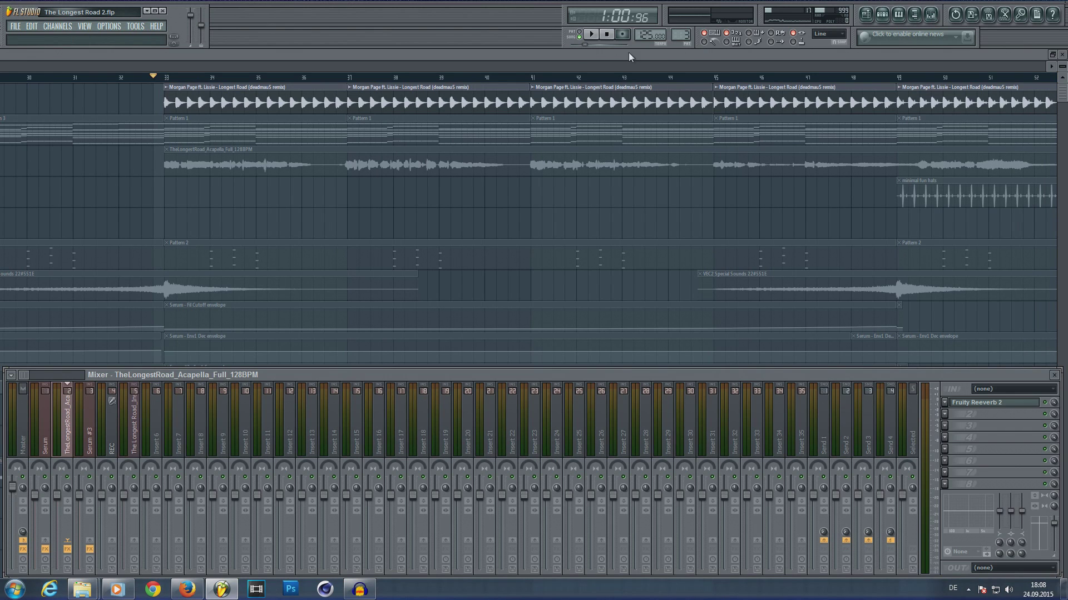
click(590, 37)
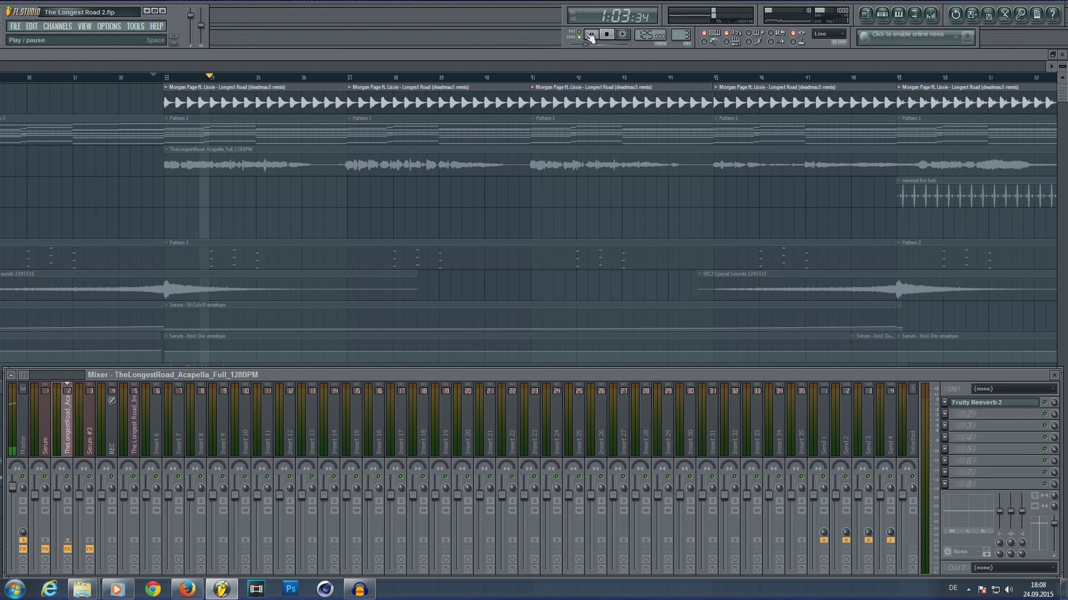
click(590, 37)
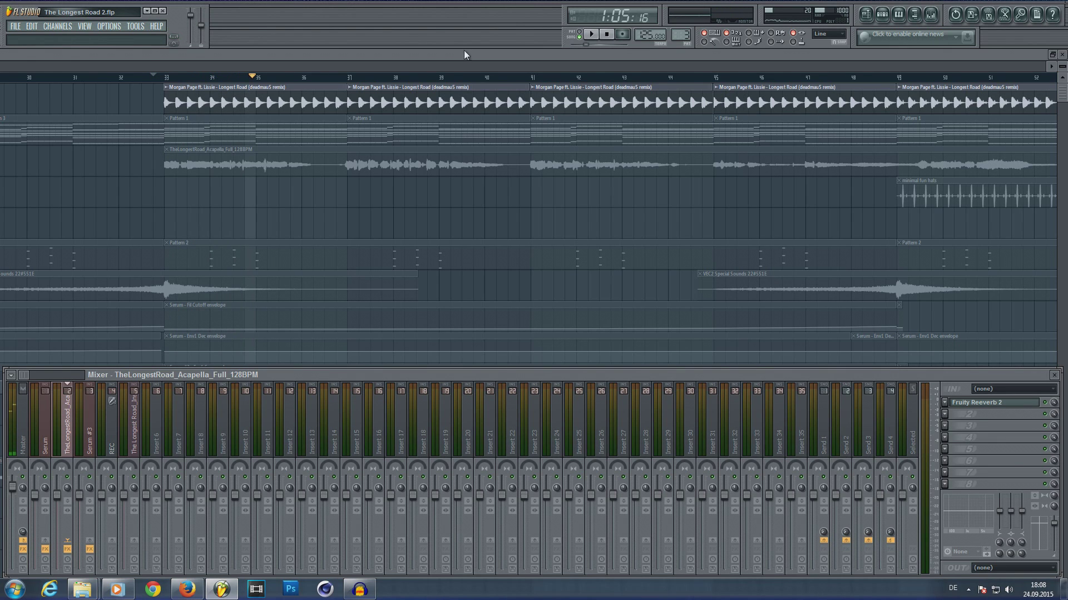
key(F9)
Step: Enable the minimal fun hats playlist track and play it with the Track 1 clips from bar 49
scroll(533, 326, right, 10)
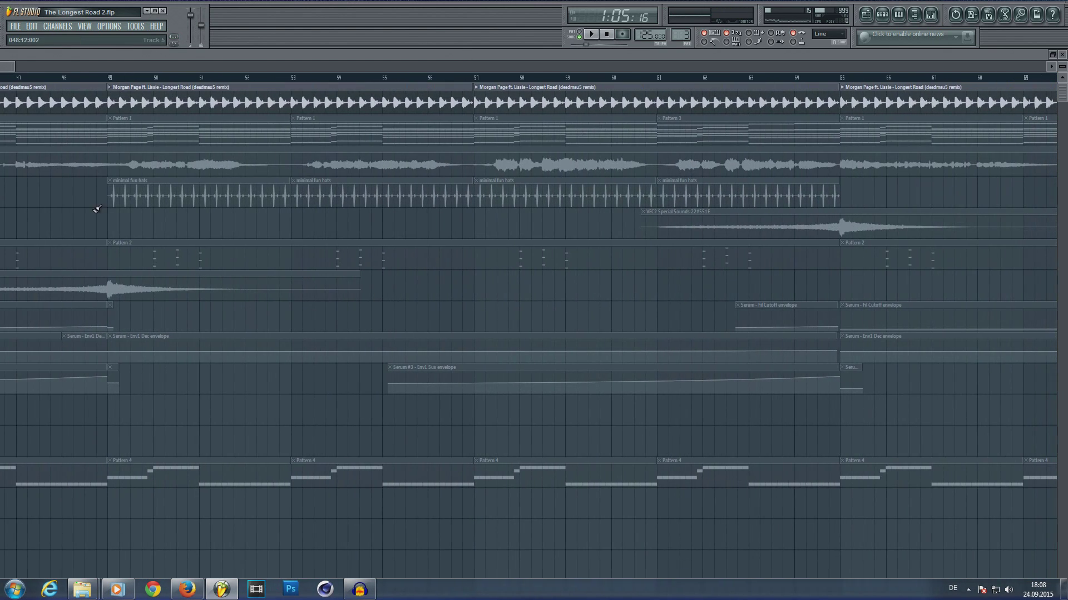
click(83, 192)
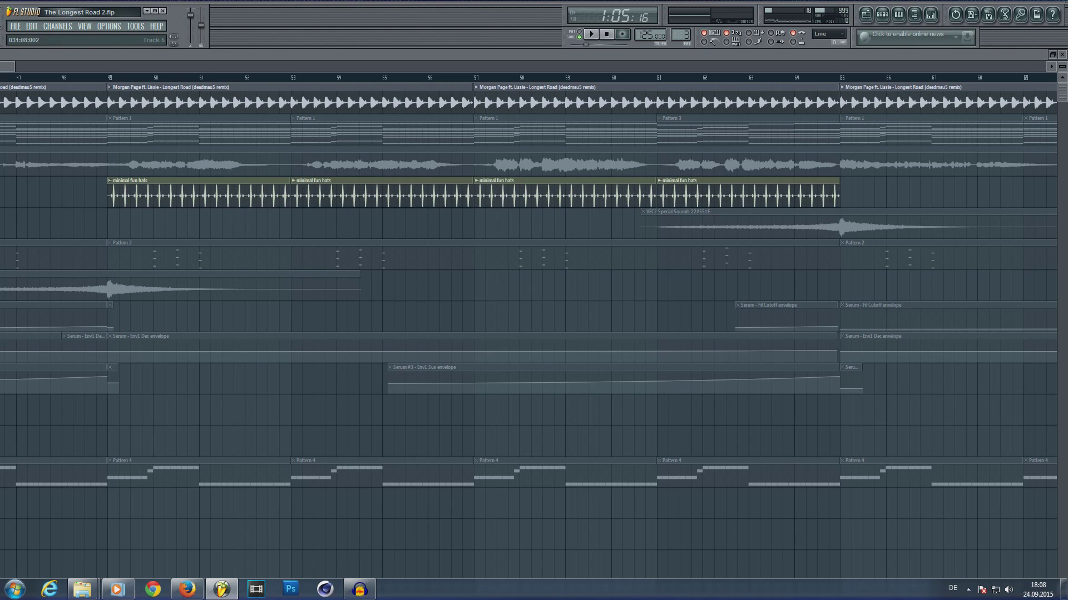
click(108, 78)
key(space)
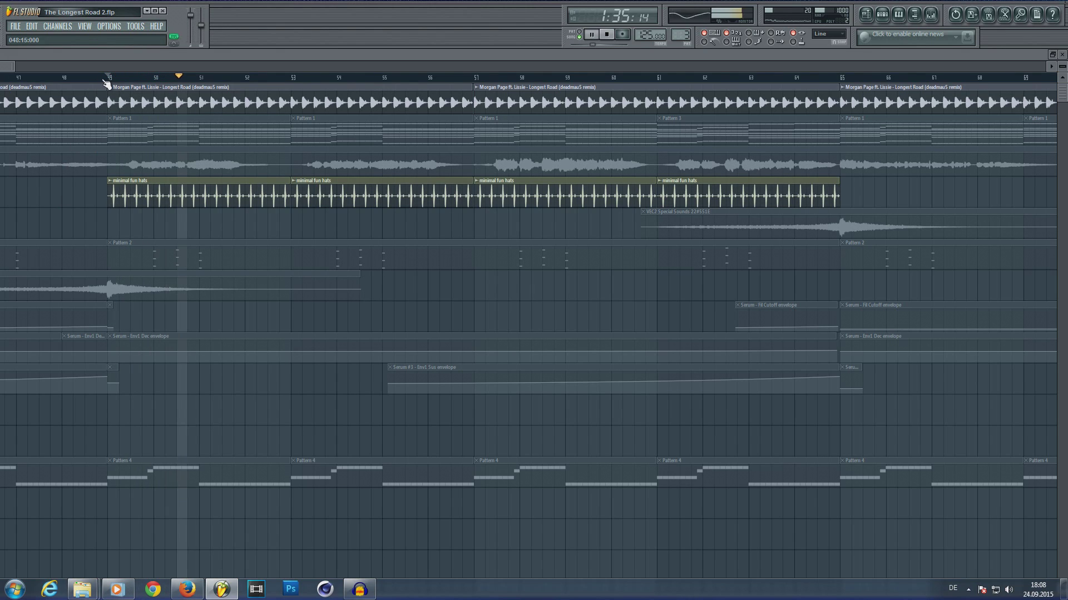
Step: Stop the hats playback, play the soloed sweep effect clip on Track 7 and re-enable all playlist tracks
key(space)
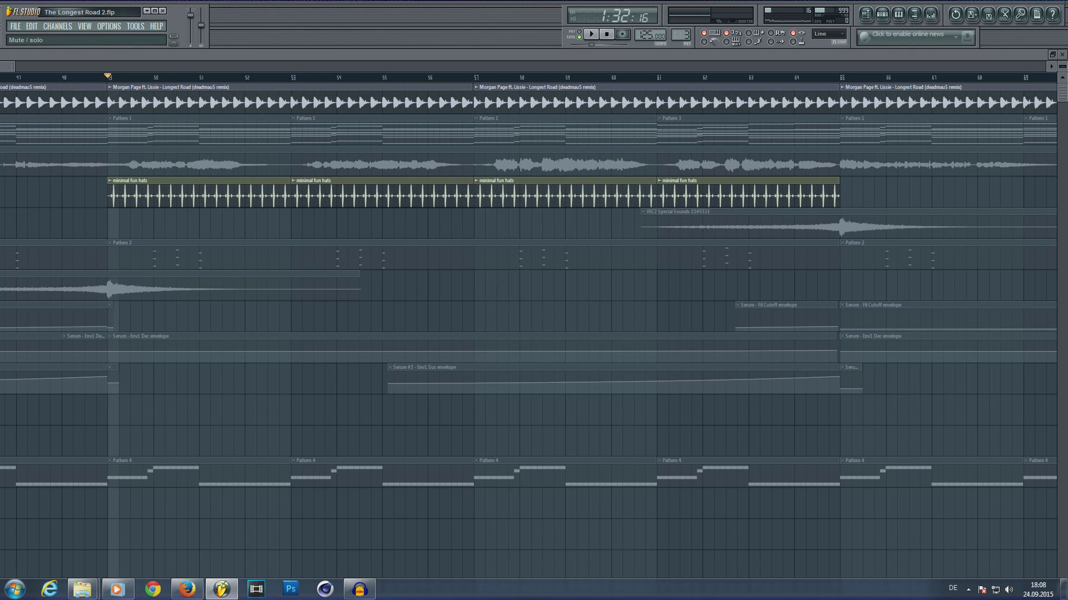
click(178, 286)
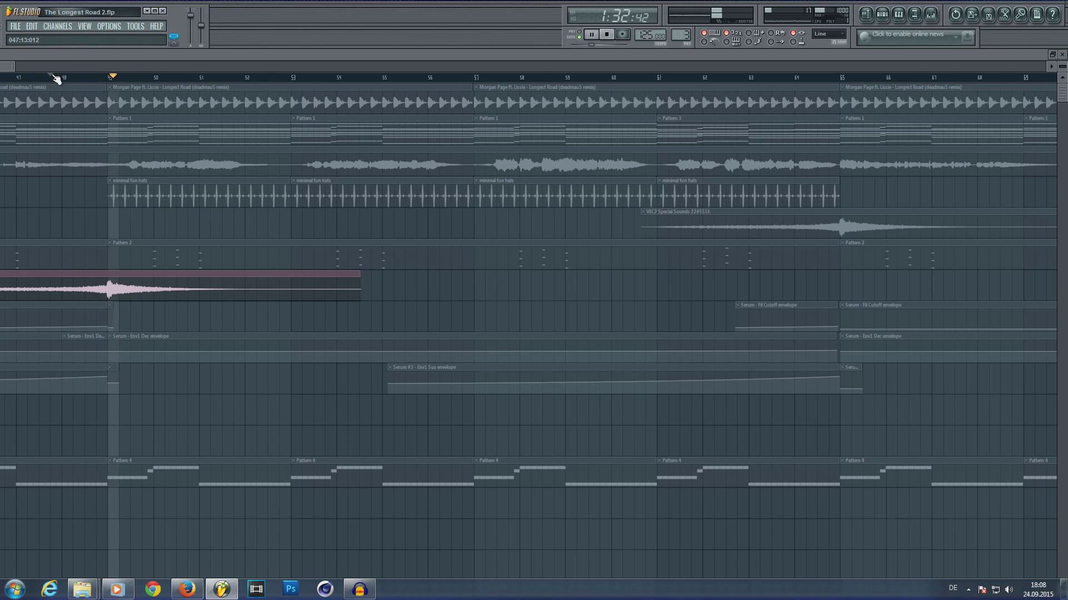
key(space)
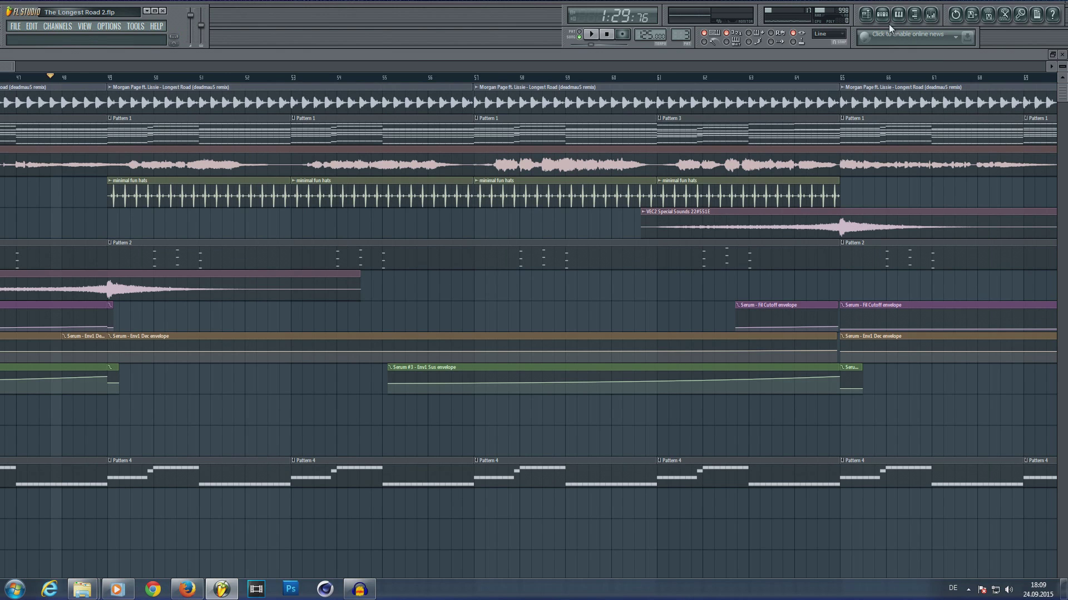
Step: Open the mixer and show the Sidechain volume preset of Gross Beat on the Serum #3 mixer track
key(F6)
click(930, 14)
click(89, 434)
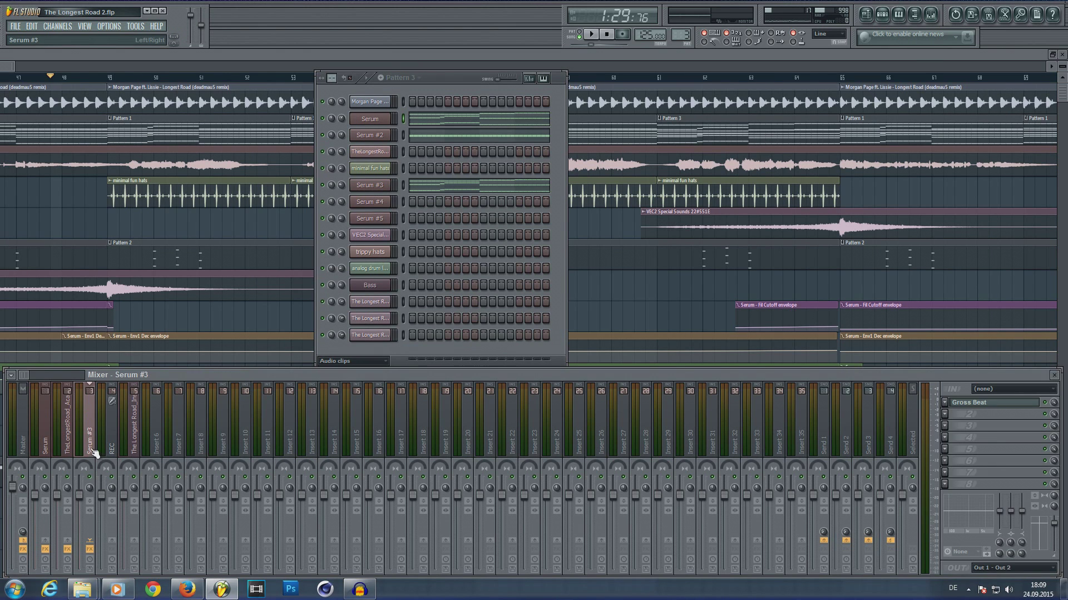
click(995, 404)
drag(649, 138, 661, 137)
click(339, 360)
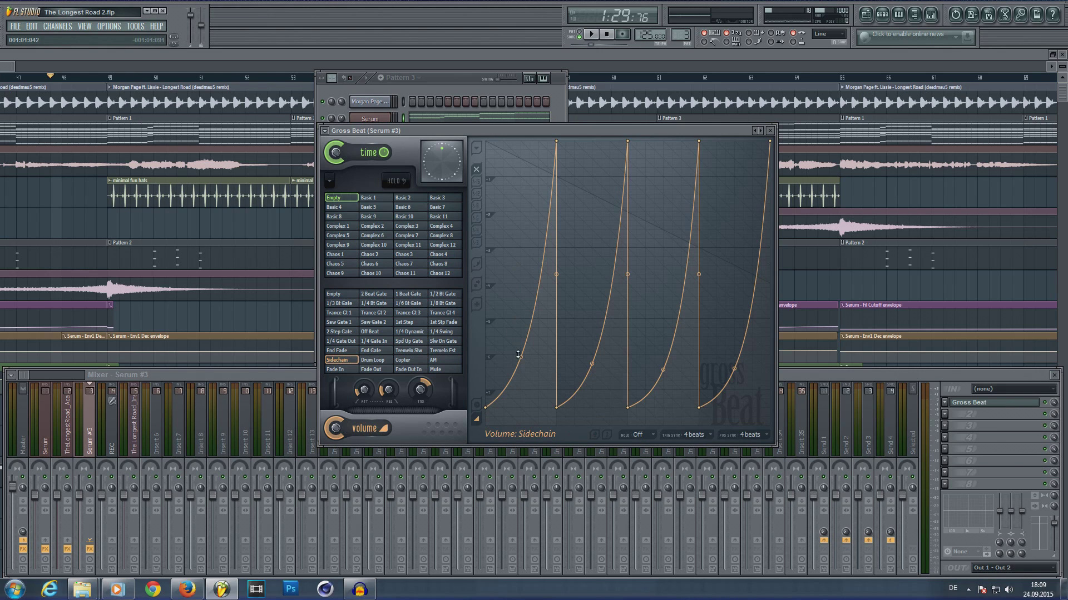
Step: Try bending the first Sidechain curve segment upward, pull it back down and close Gross Beat
drag(518, 356, 520, 175)
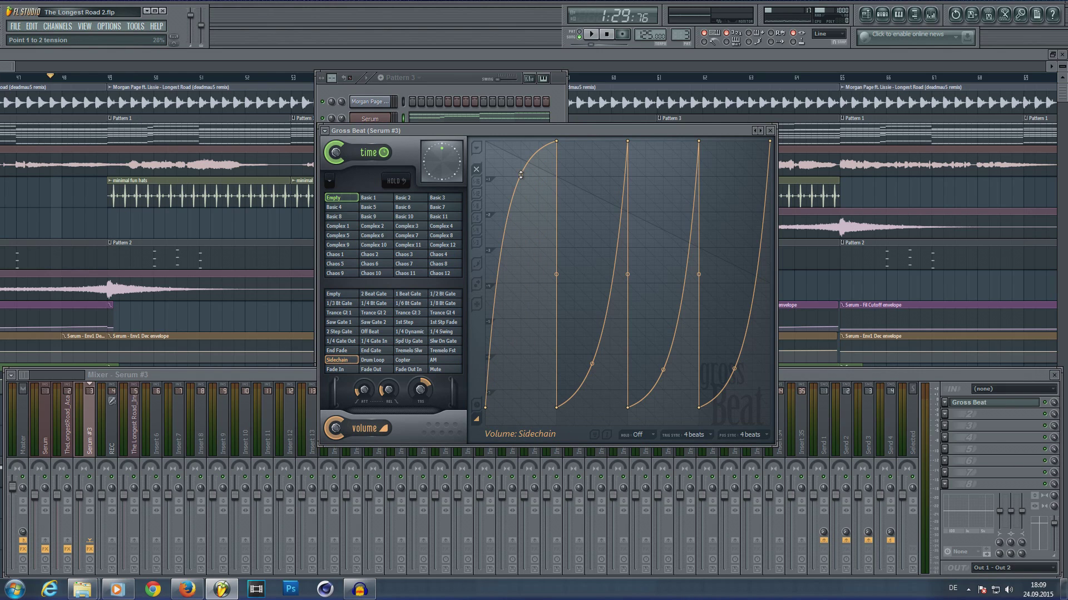
drag(521, 174, 520, 364)
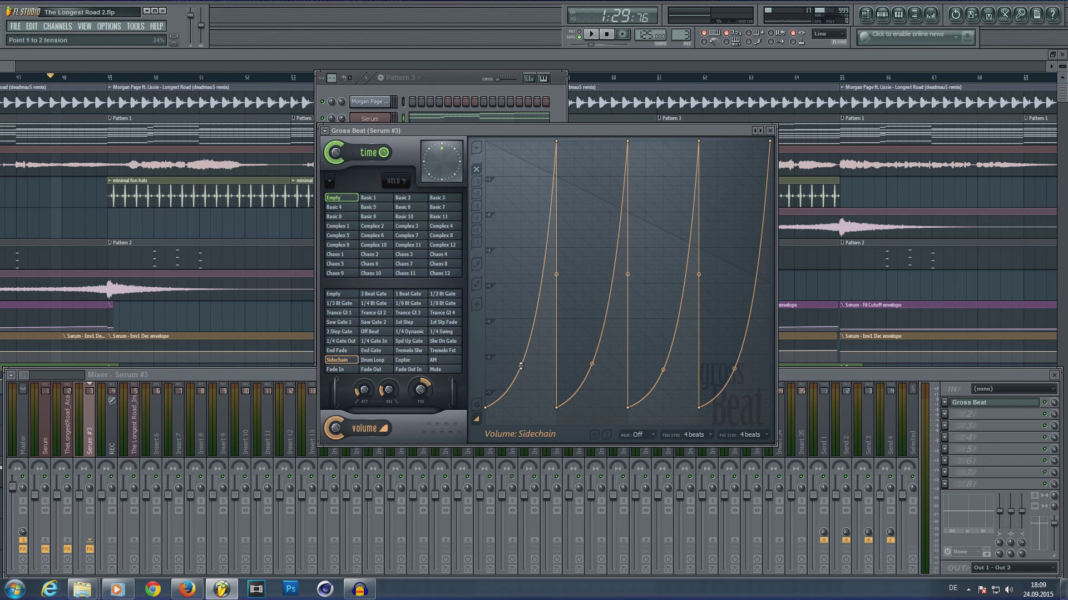
click(769, 130)
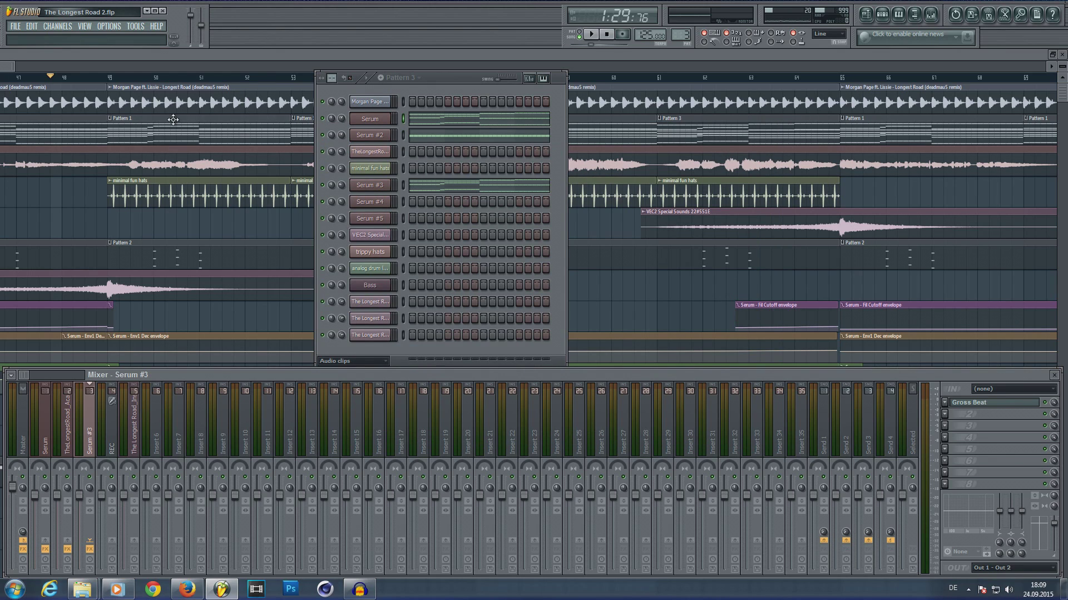
Step: Examine the Sidechain volume preset in Gross Beat on the Serum mixer track and close the plugin
click(139, 445)
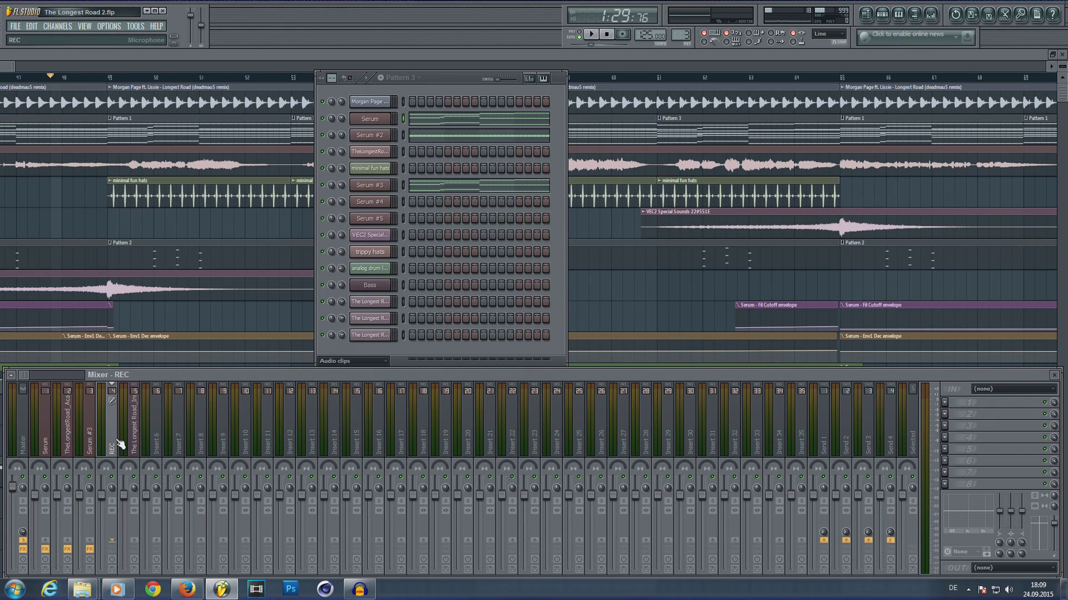
click(49, 435)
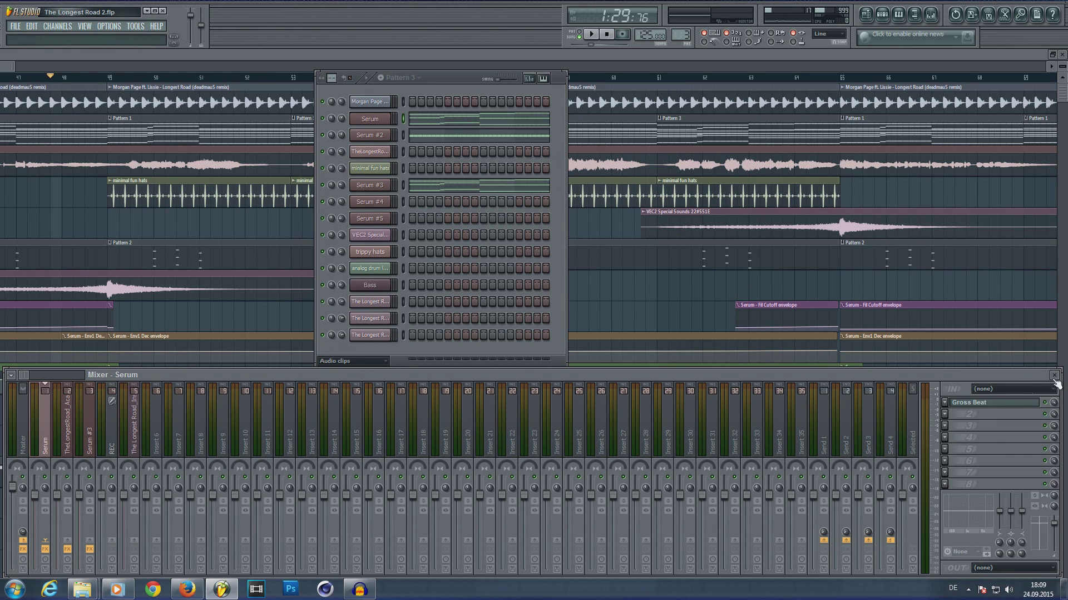
click(993, 403)
drag(602, 119, 665, 114)
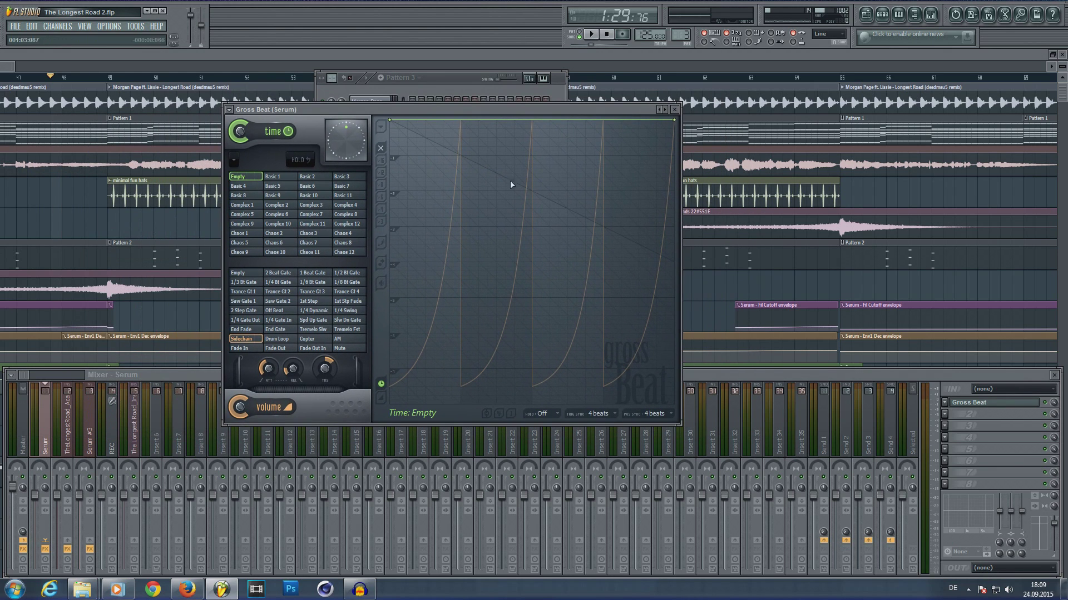
click(253, 340)
click(675, 111)
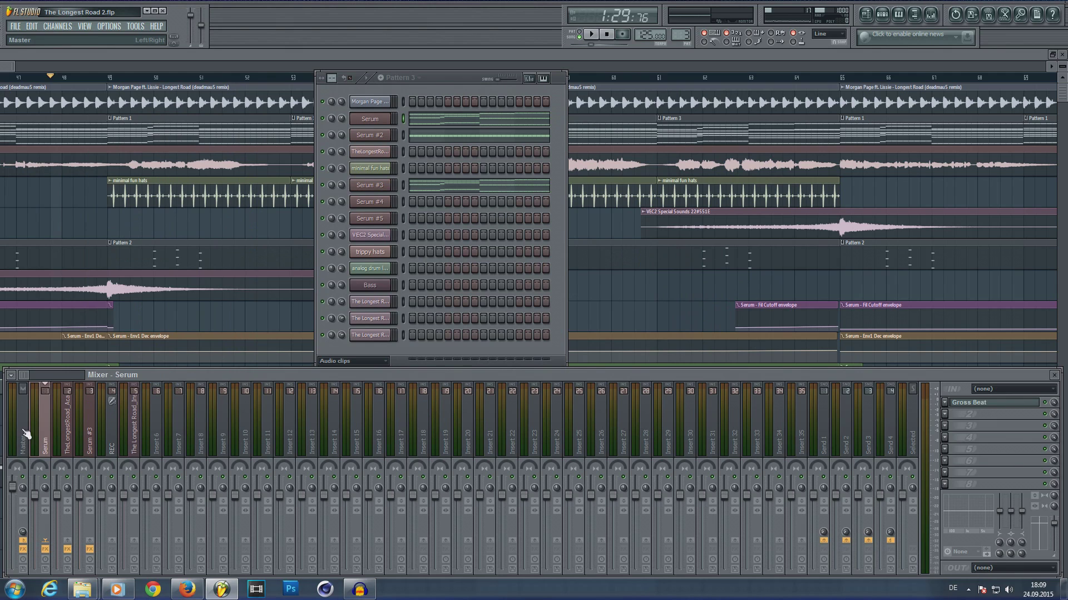
Step: Examine the W1 Limiter settings on the Master track and browse the effects available for its second slot
click(23, 428)
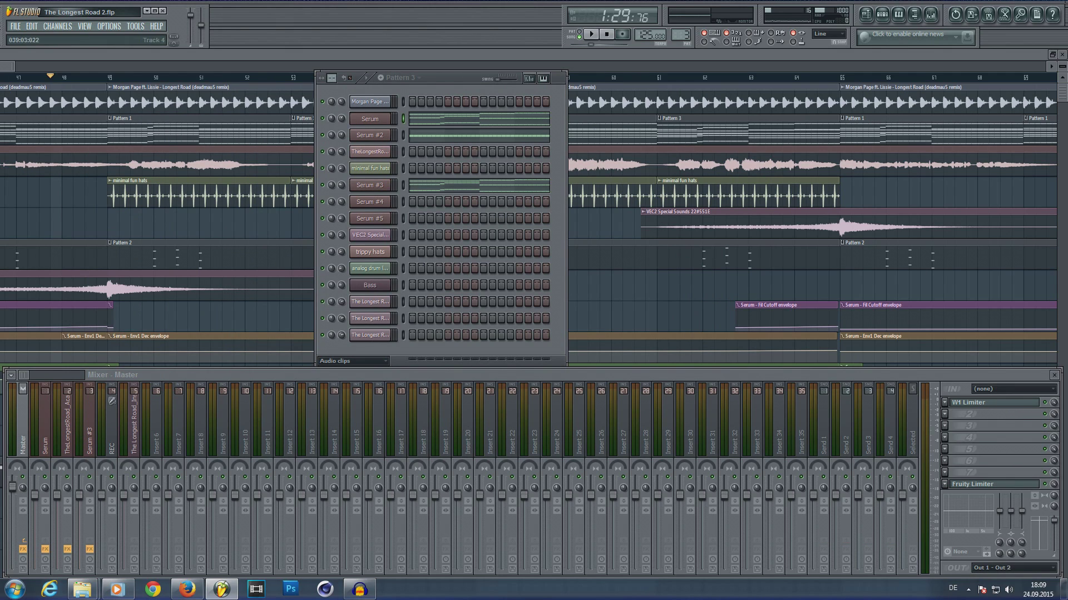
click(979, 402)
drag(287, 209, 335, 209)
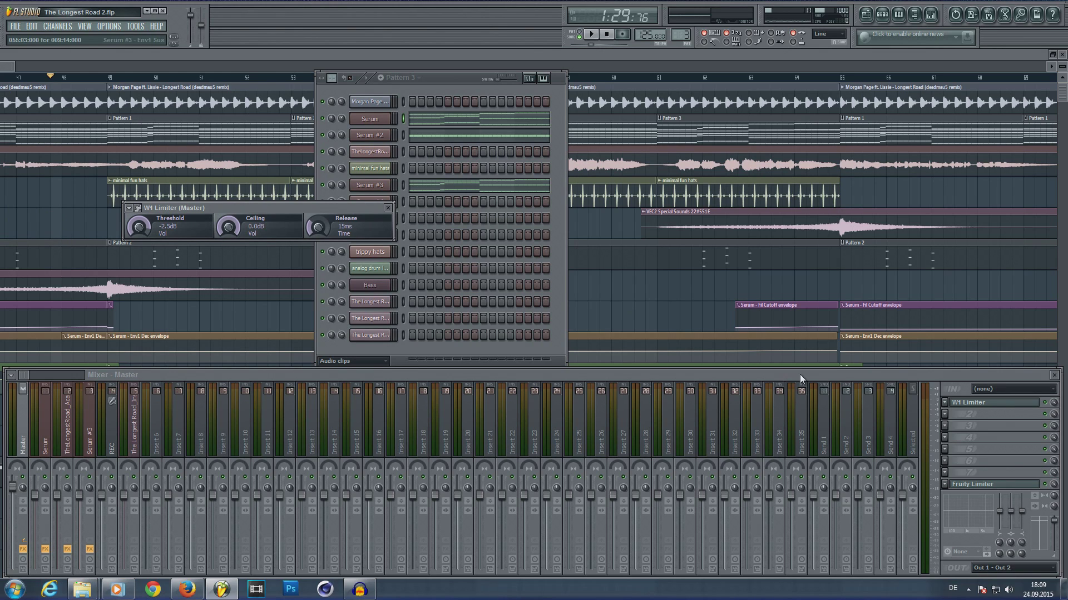
click(944, 414)
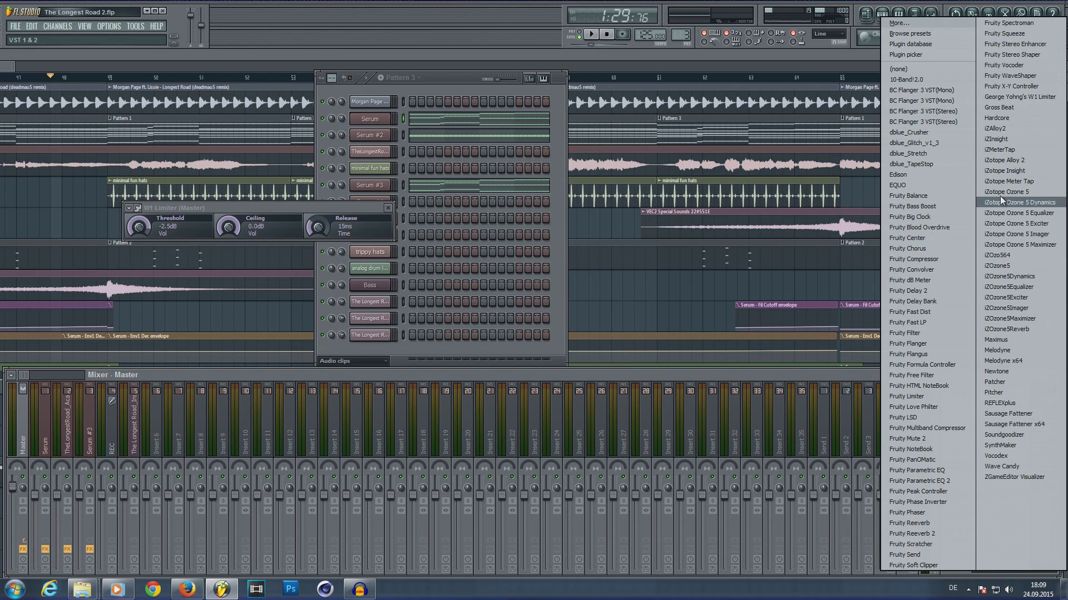
click(725, 373)
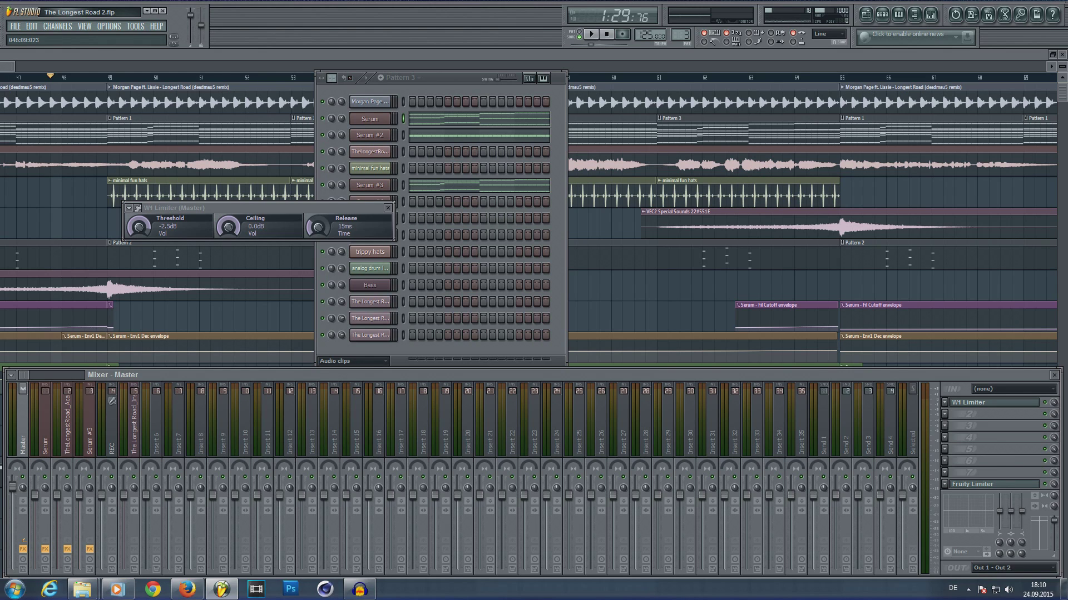
Step: Close the open windows, view the later part of the playlist, and bring back the mixer and channel rack
key(F12)
drag(11, 67, 296, 105)
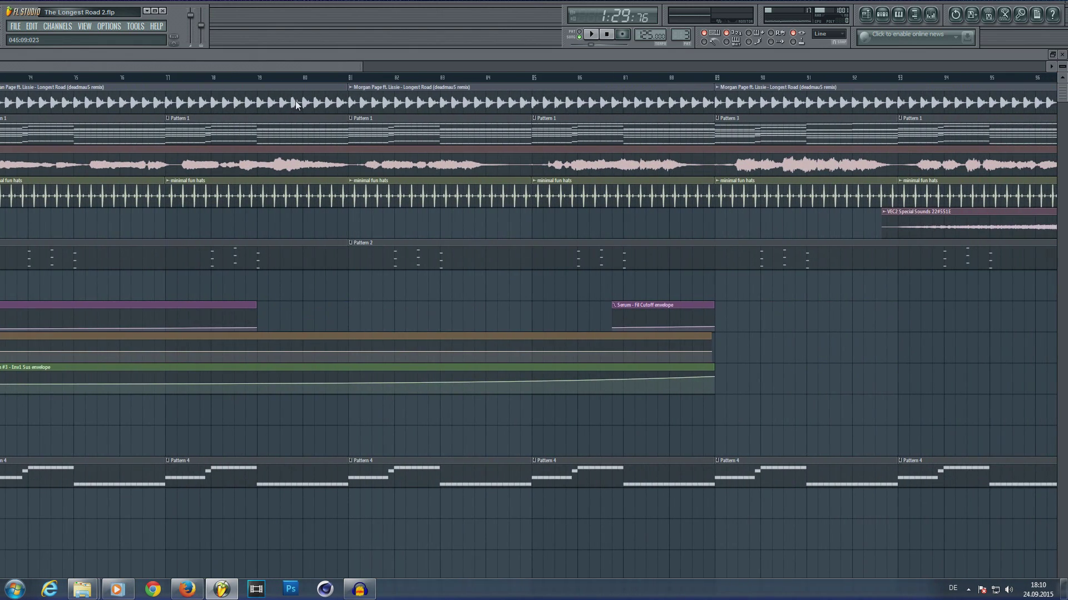
scroll(296, 104, up, 5)
click(931, 14)
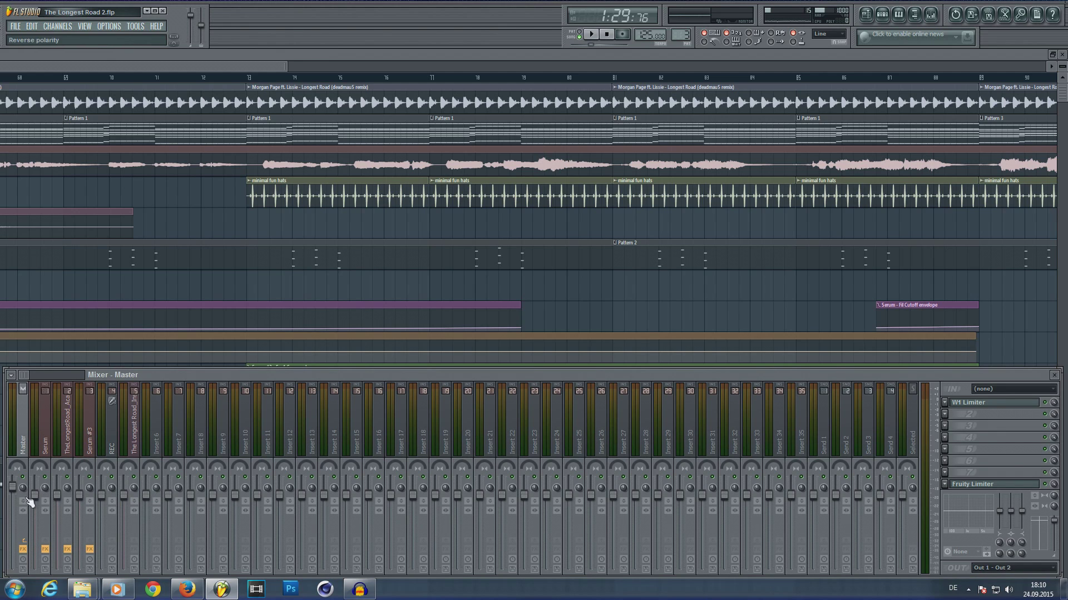
click(883, 15)
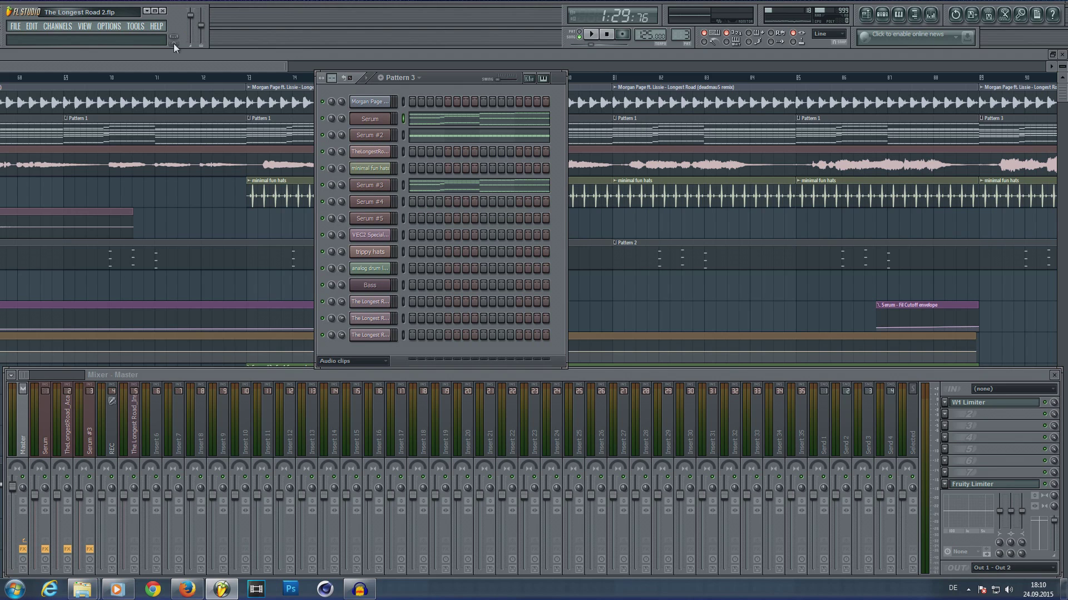
Step: Show the end of the arrangement in a zoomed-out playlist and play the song from the start
click(165, 63)
scroll(171, 82, down, 4)
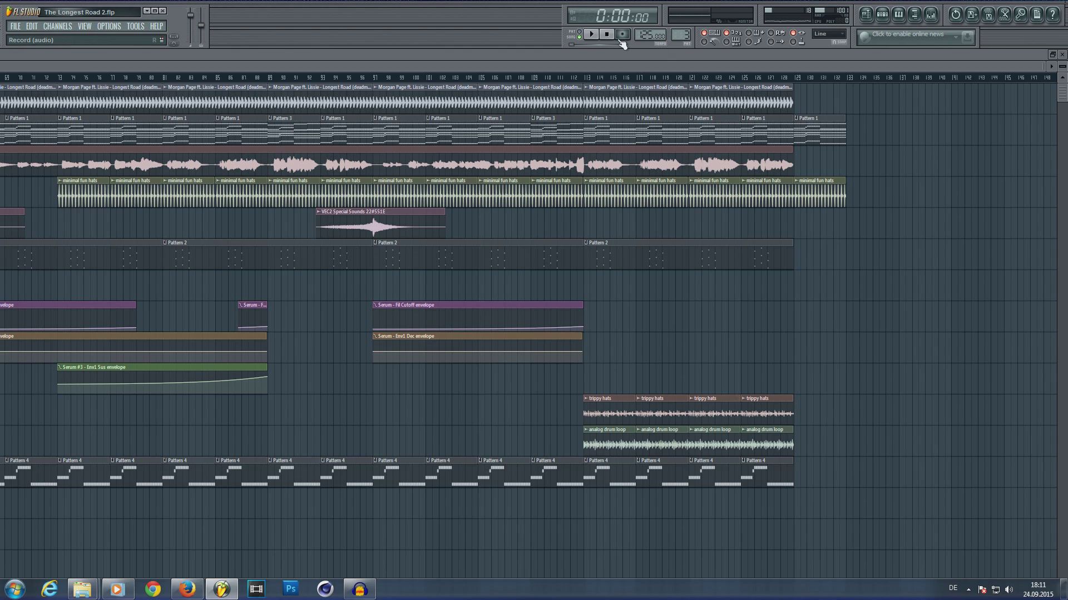
click(592, 36)
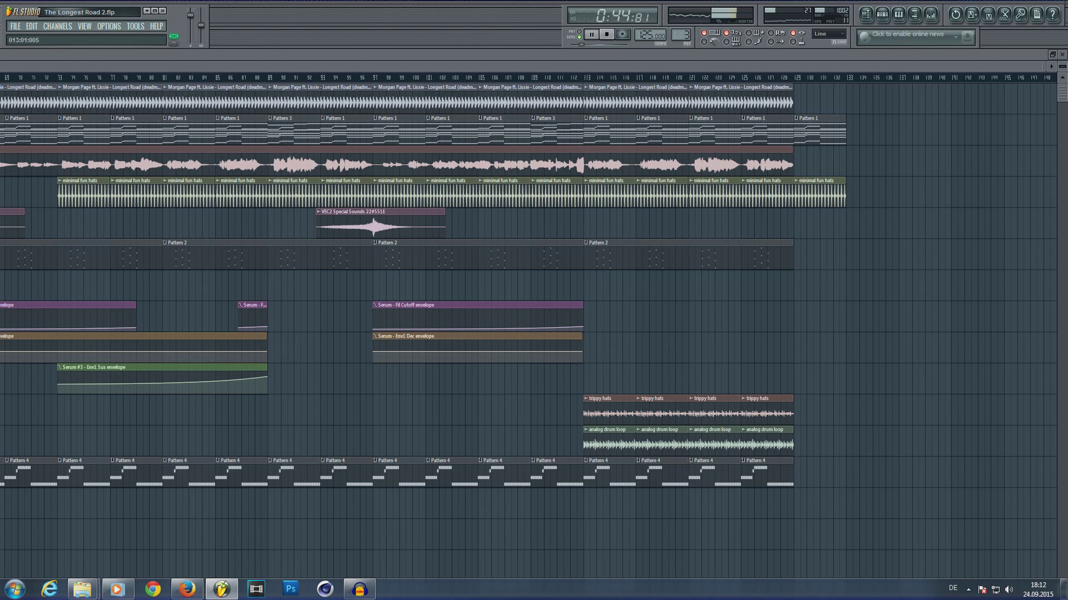
Step: During playback, view the Serum mixer track's Gross Beat Sidechain curve and the acapella track's effects, and hide the mixer
click(930, 15)
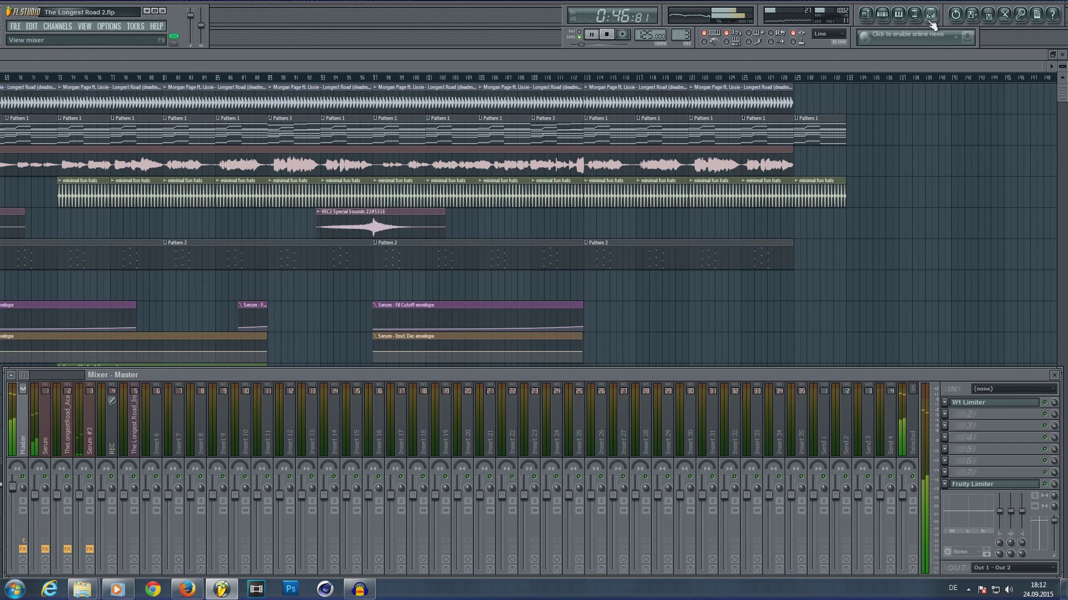
click(45, 434)
click(975, 403)
click(976, 404)
click(976, 403)
click(242, 338)
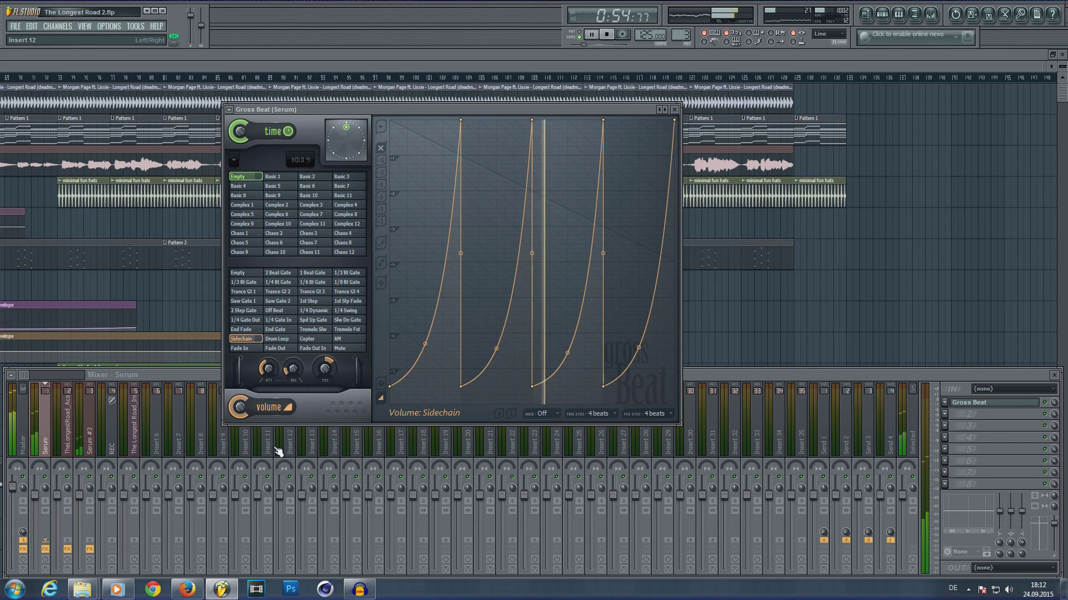
click(756, 68)
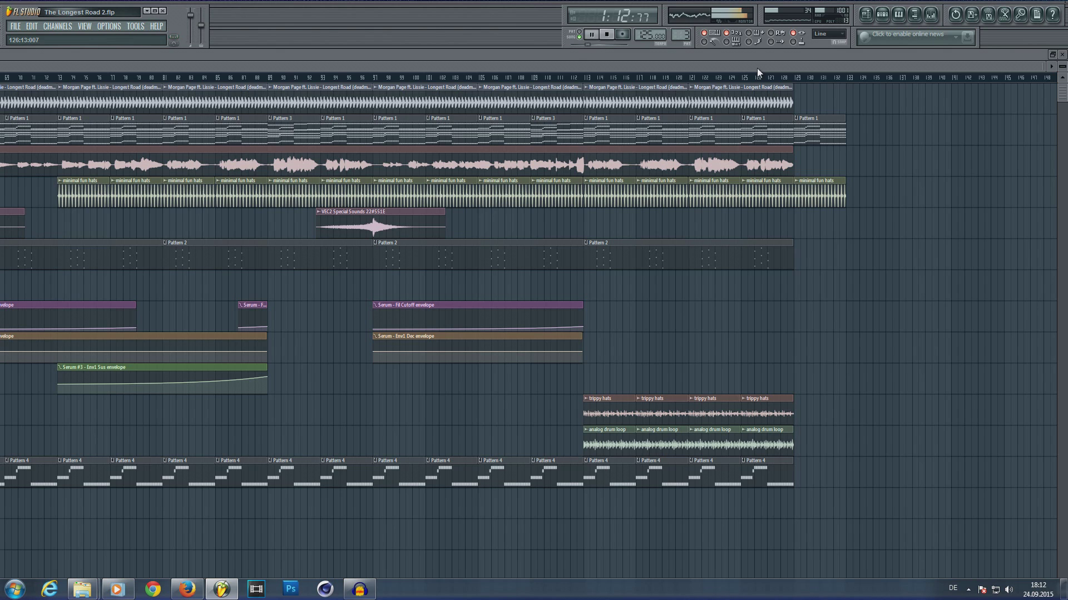
click(930, 15)
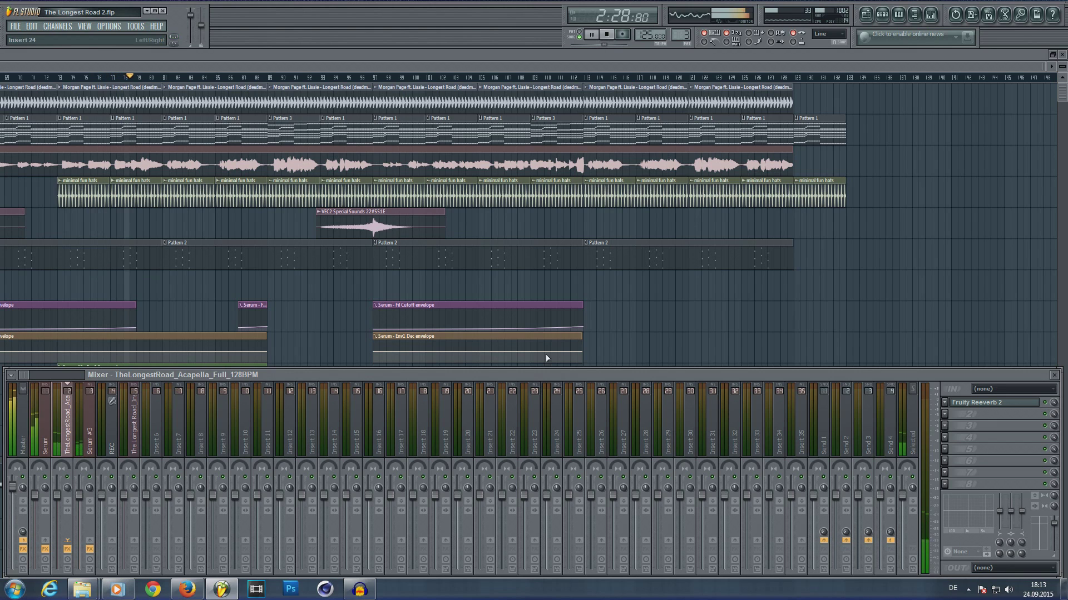
key(F9)
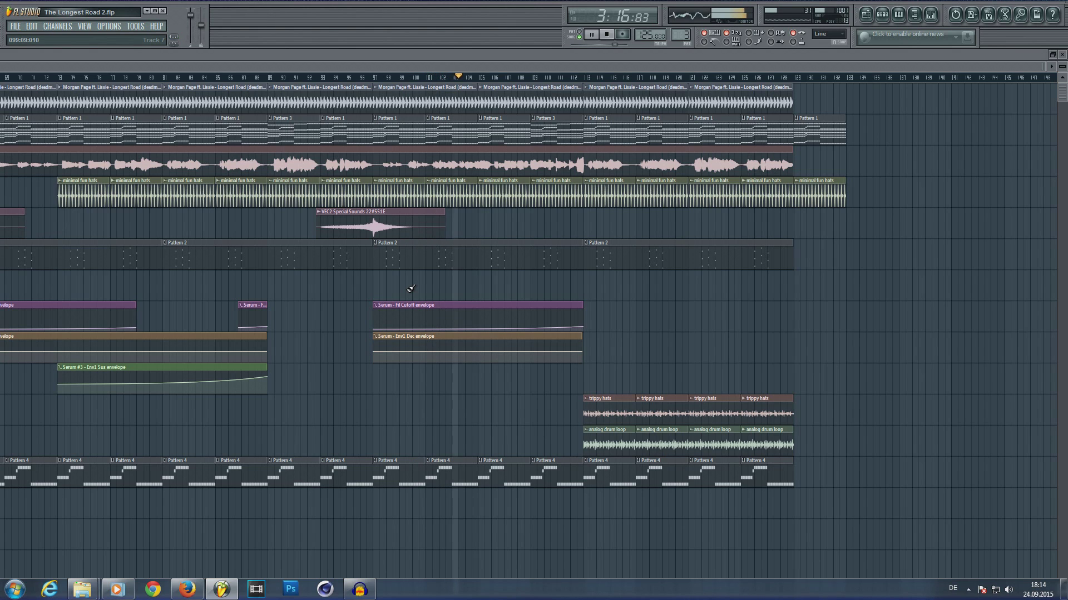
Step: View the Serum channel's notes in the piano roll during playback, return to the playlist's final bars and stop the song
key(F6)
key(F7)
scroll(464, 79, down, 3)
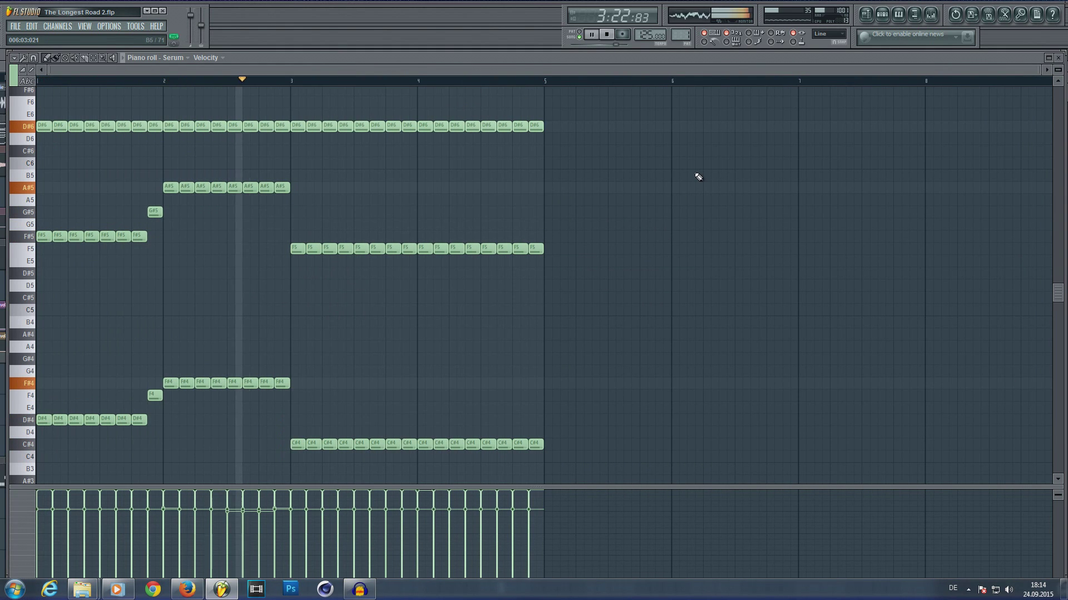
key(F5)
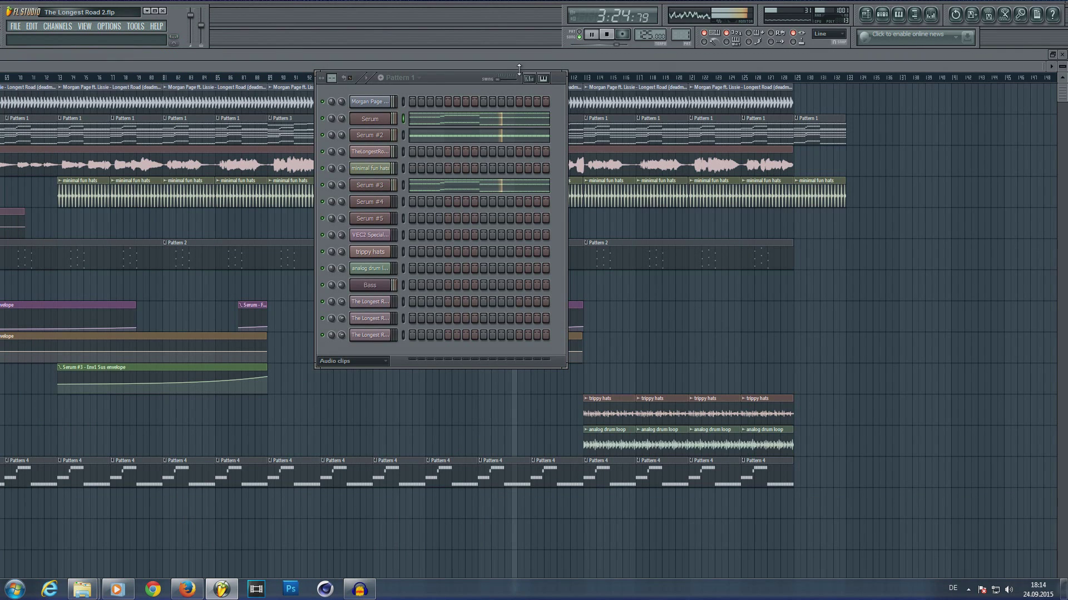
key(F6)
scroll(735, 72, right, 5)
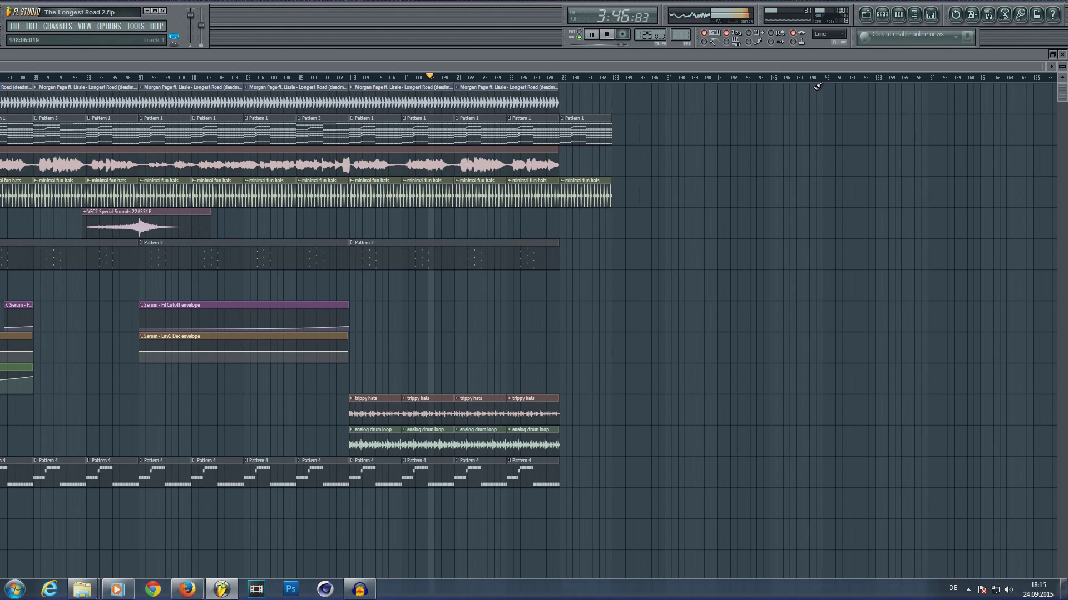
key(space)
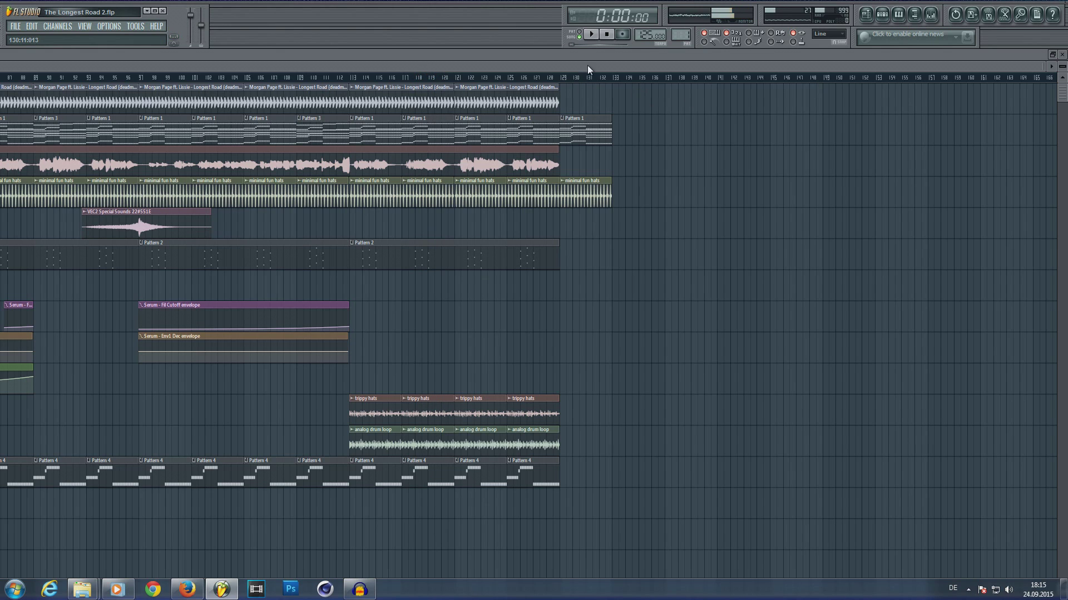